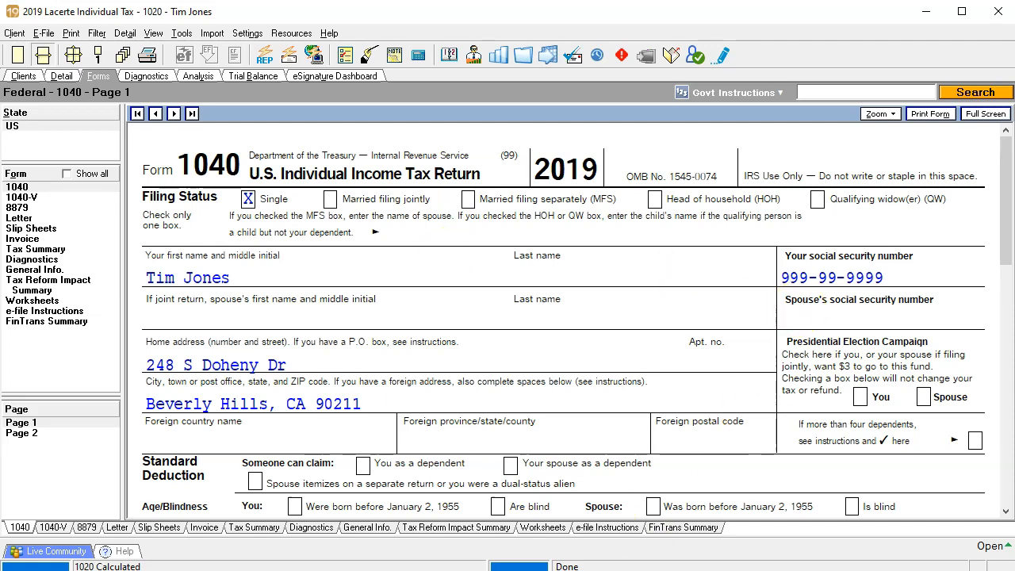
Switch to the Tax Prob 1.2 workbook in Excel and examine the W-2's Box 1 wages and Box 2 federal income tax withheld
click(520, 570)
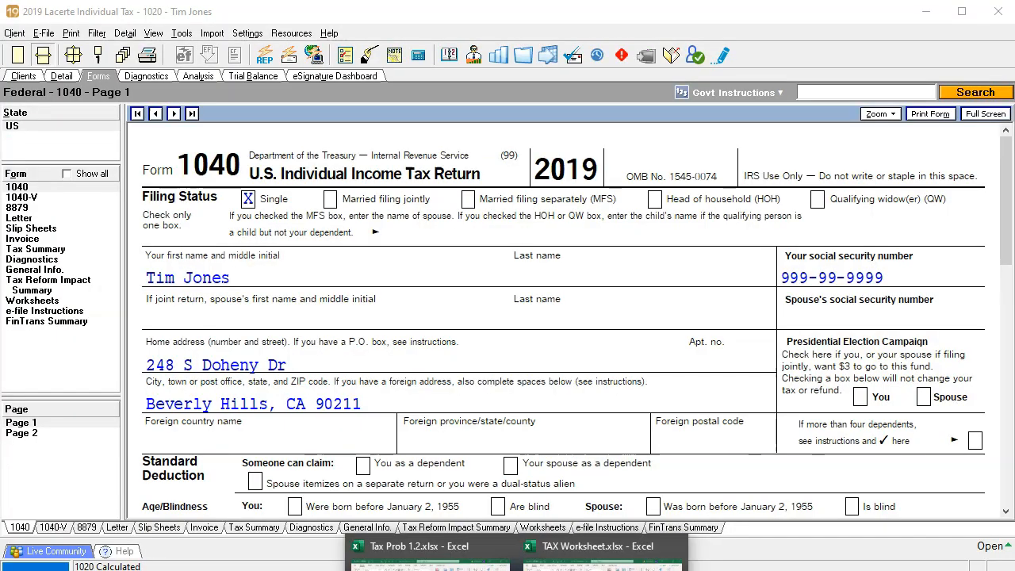
click(603, 565)
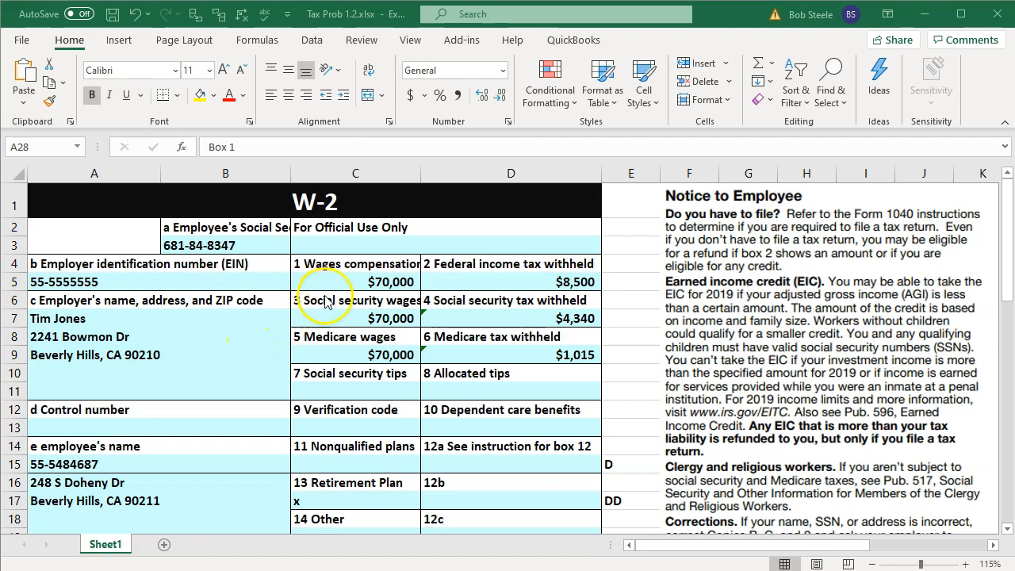
click(346, 282)
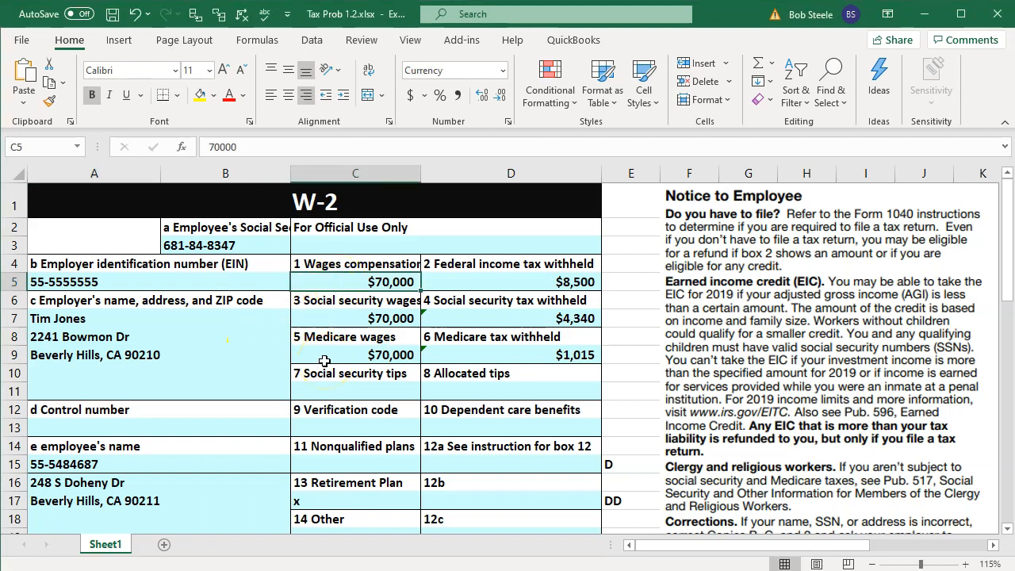
key(Right)
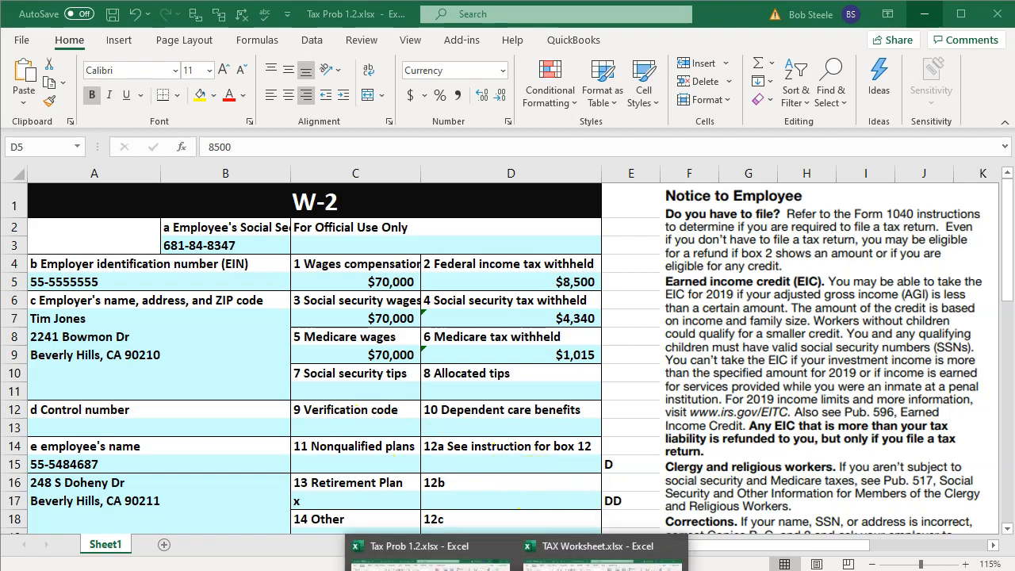
In the TAX Worksheet workbook, enter 70000 as the first W-2 income amount in C3 of the Income Worksheet
click(591, 552)
click(602, 229)
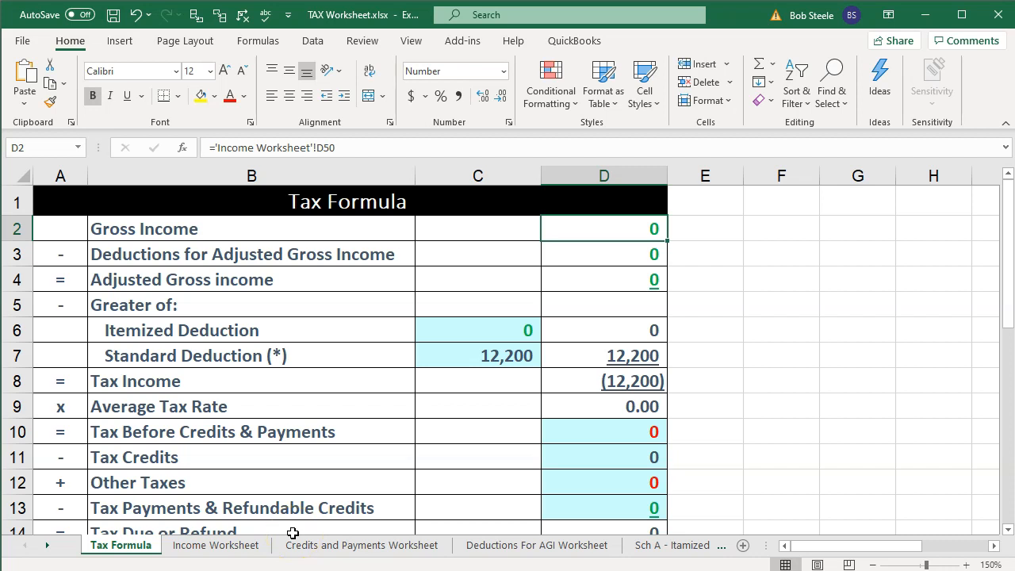
click(252, 546)
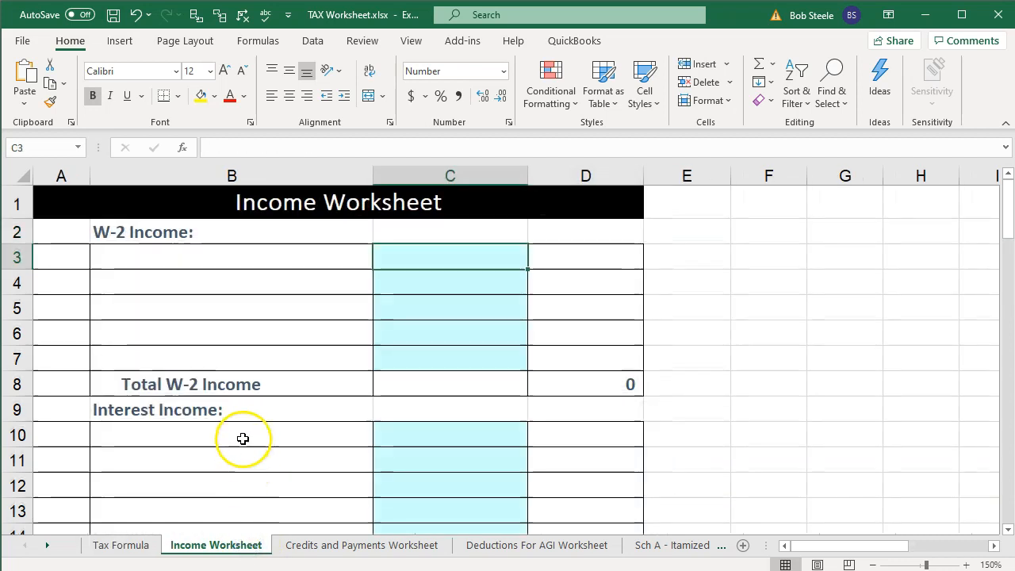
click(400, 251)
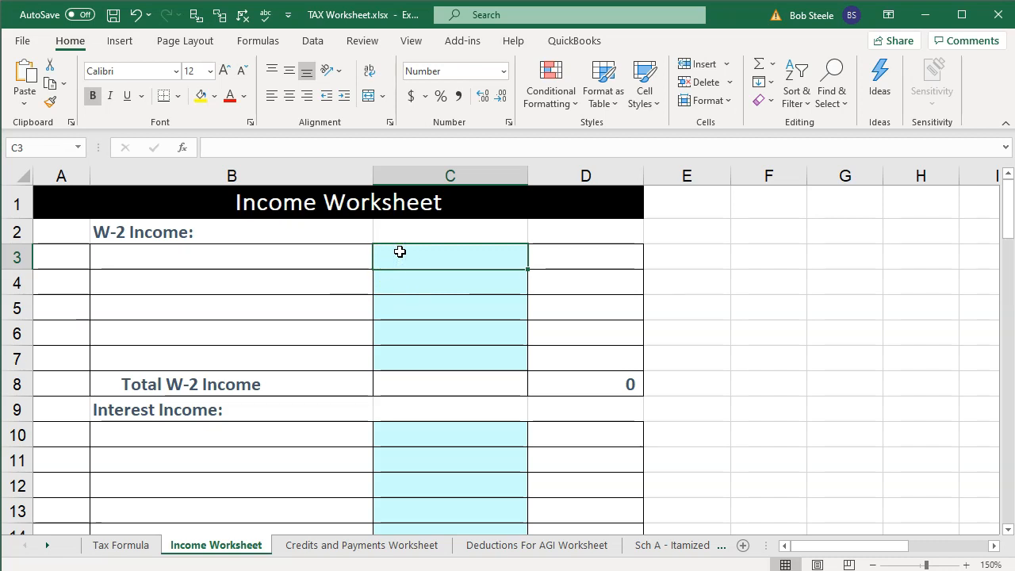
key(Down)
key(Down)
key(Down)
key(Up)
key(Up)
key(Up)
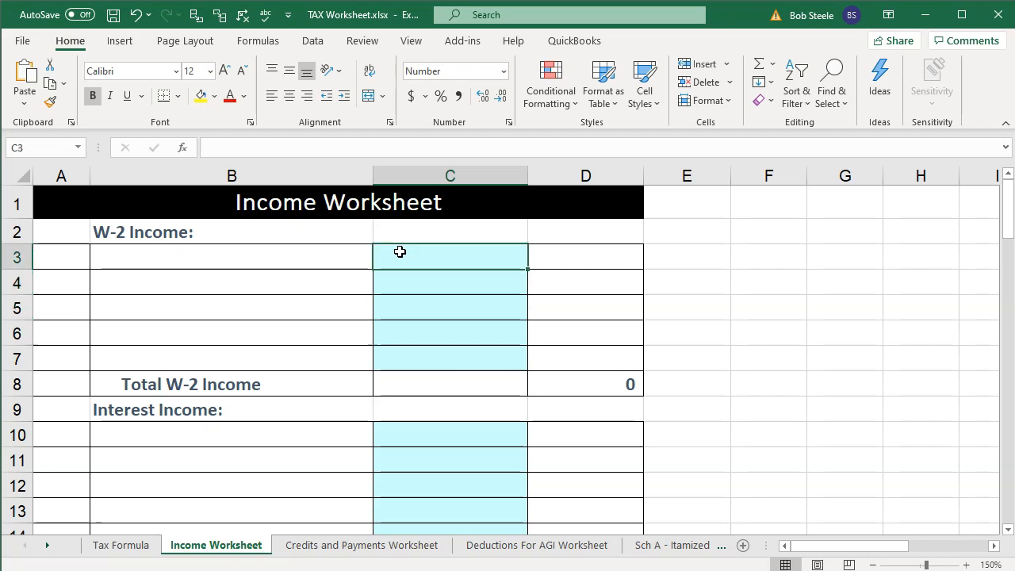
text(7)
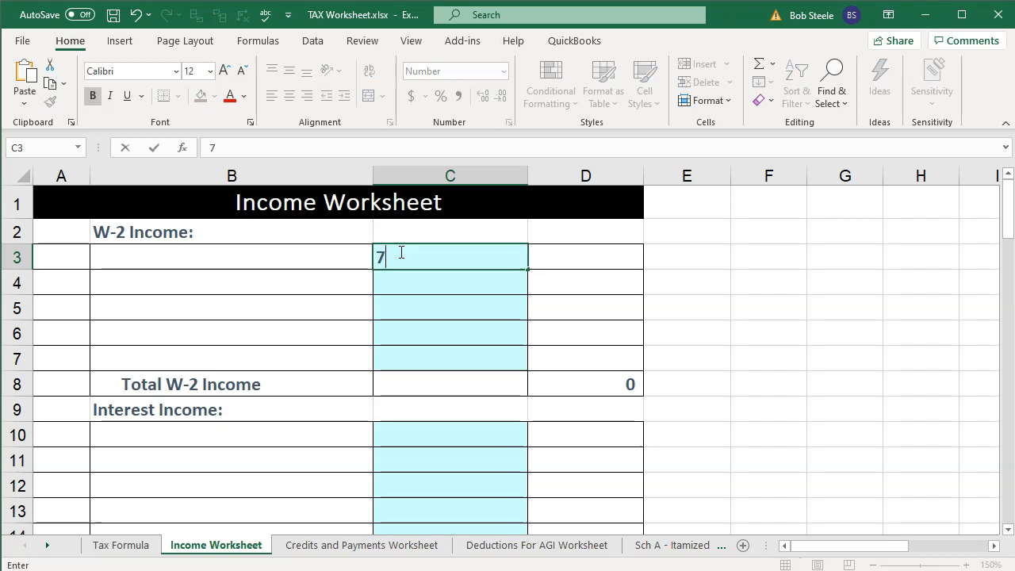
text(0,000000)
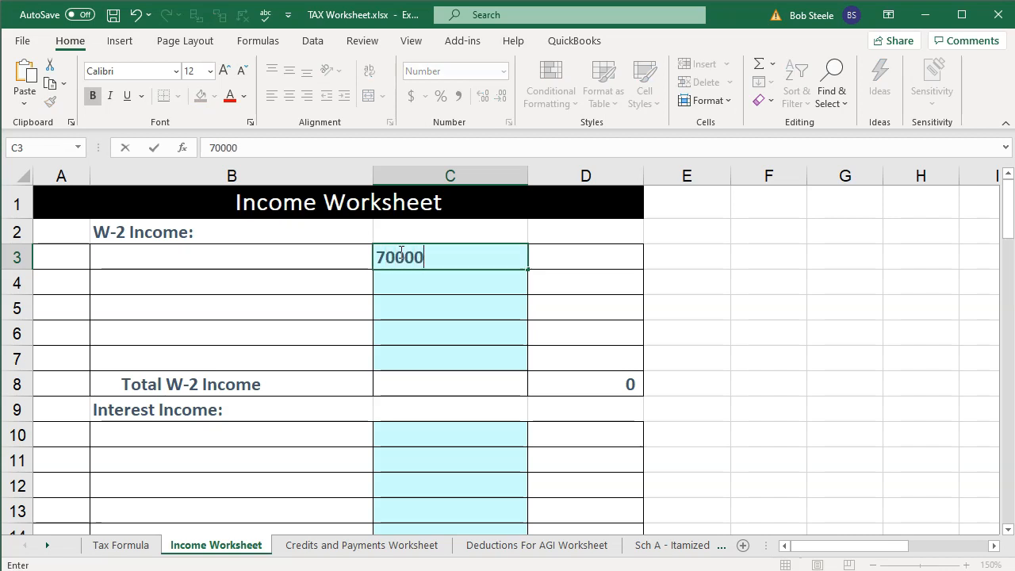
key(Return)
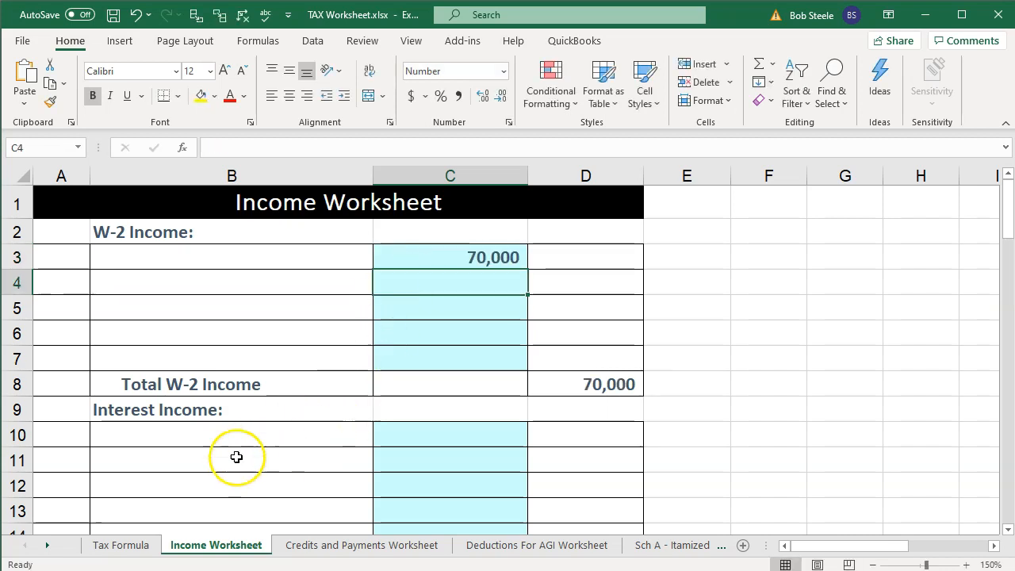
Check the Tax Formula's gross income and payments lines, and enter 8500 as W-2 withholding in B4 of the Credits and Payments Worksheet
click(121, 546)
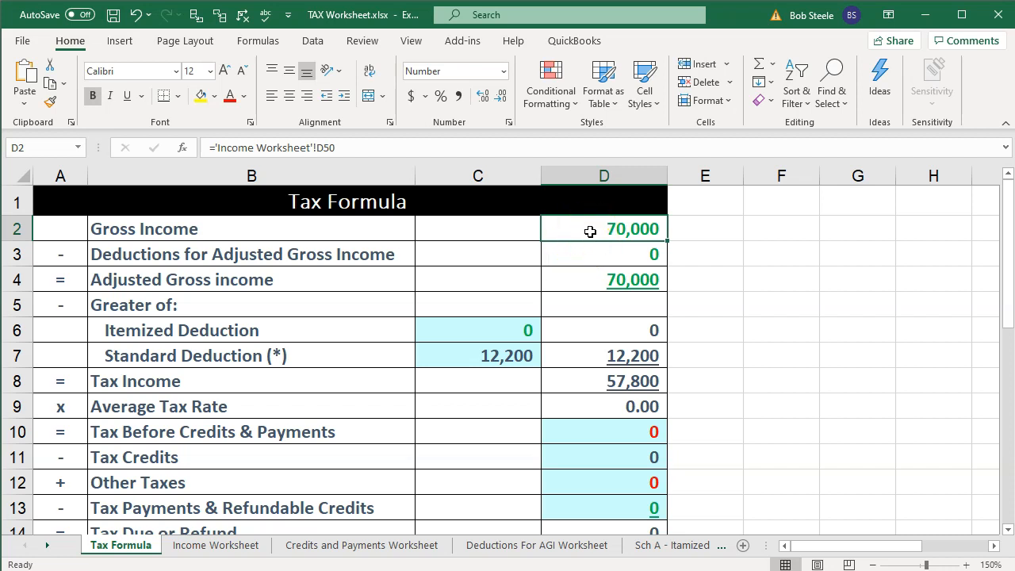
scroll(591, 231, down, 1)
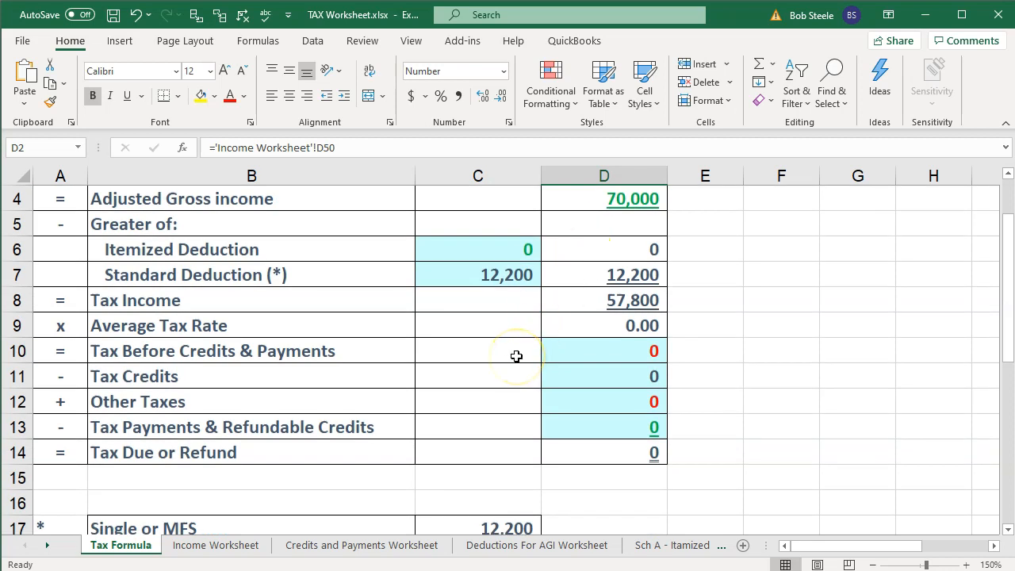
click(551, 425)
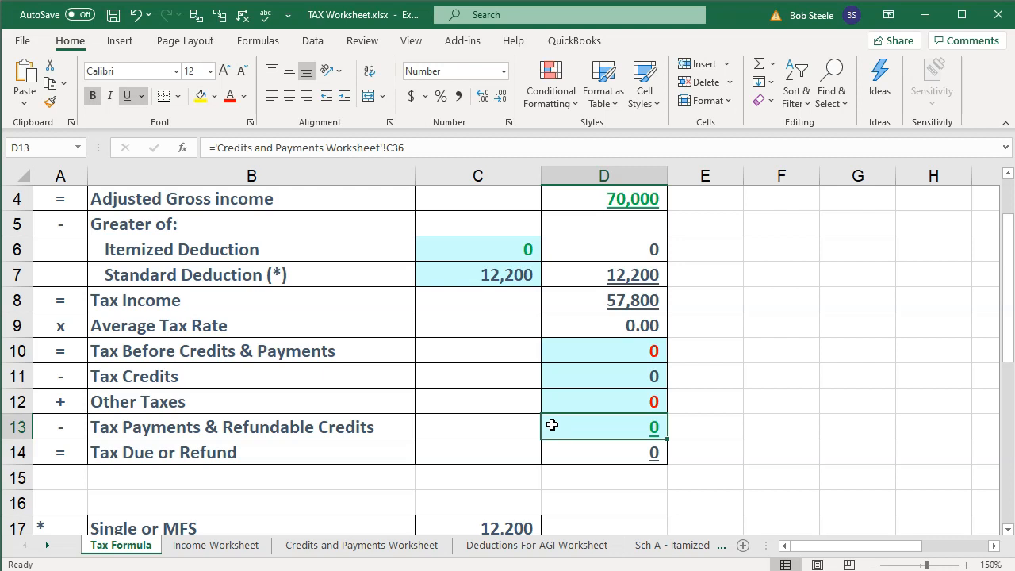
click(396, 553)
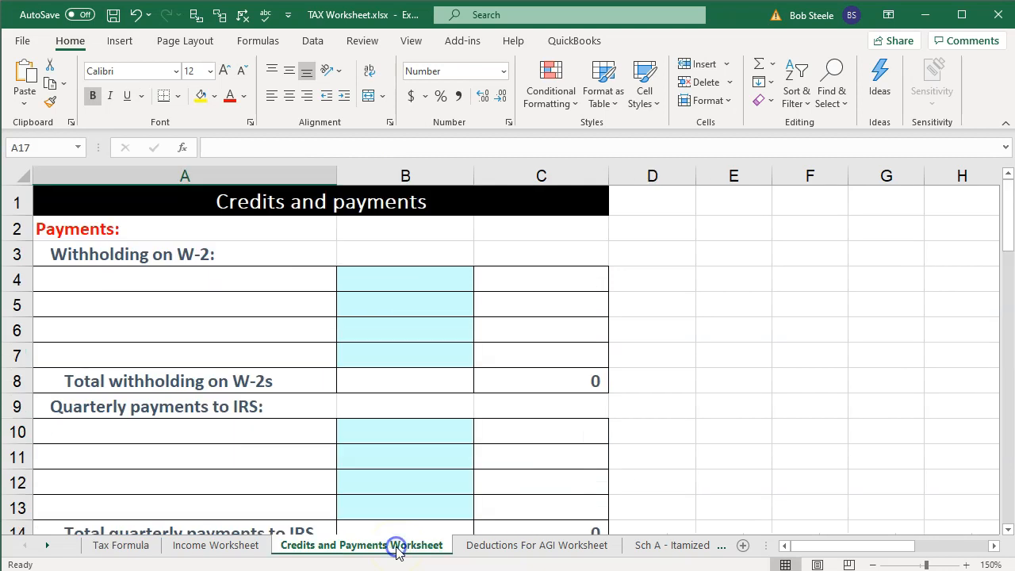
click(395, 283)
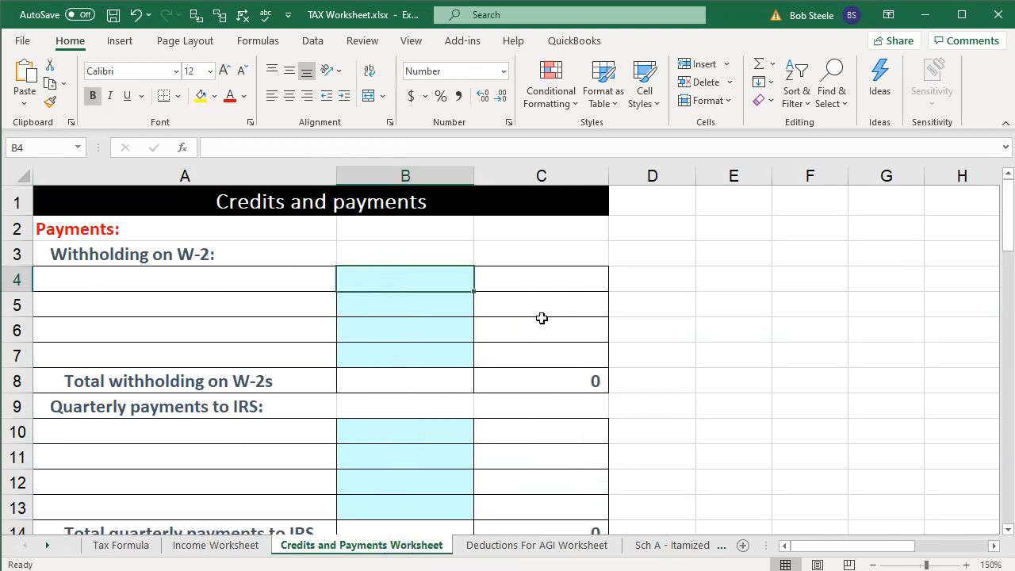
text(8500)
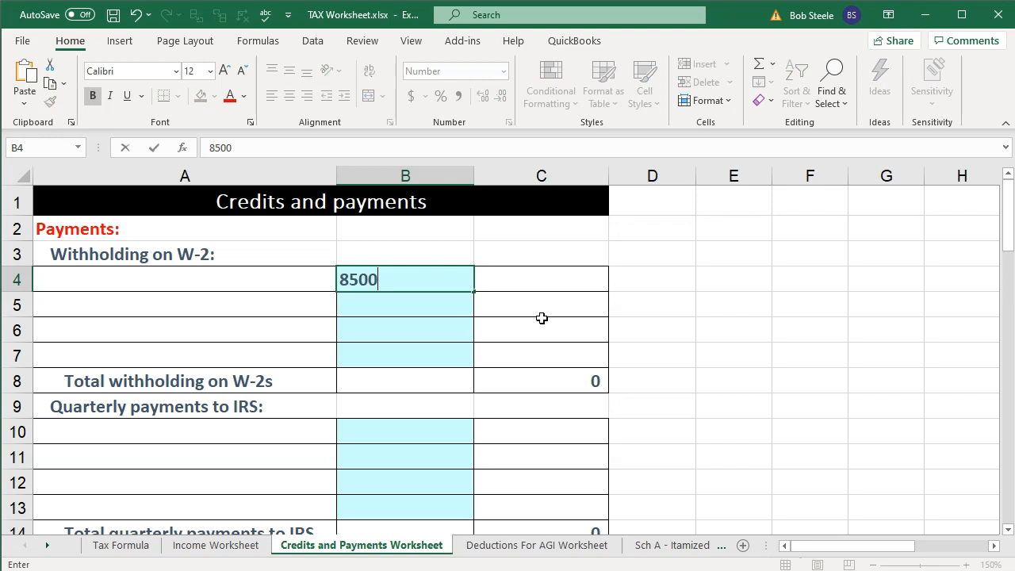
key(Return)
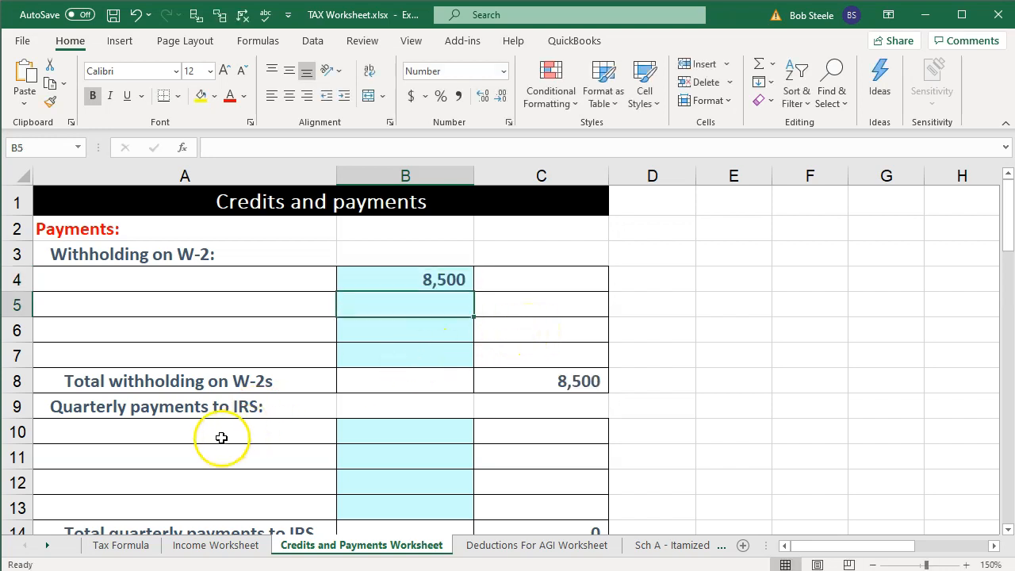
Review the Tax Formula sheet from gross income through the itemized and standard deductions, including the Single or MFS standard deduction amount
click(120, 545)
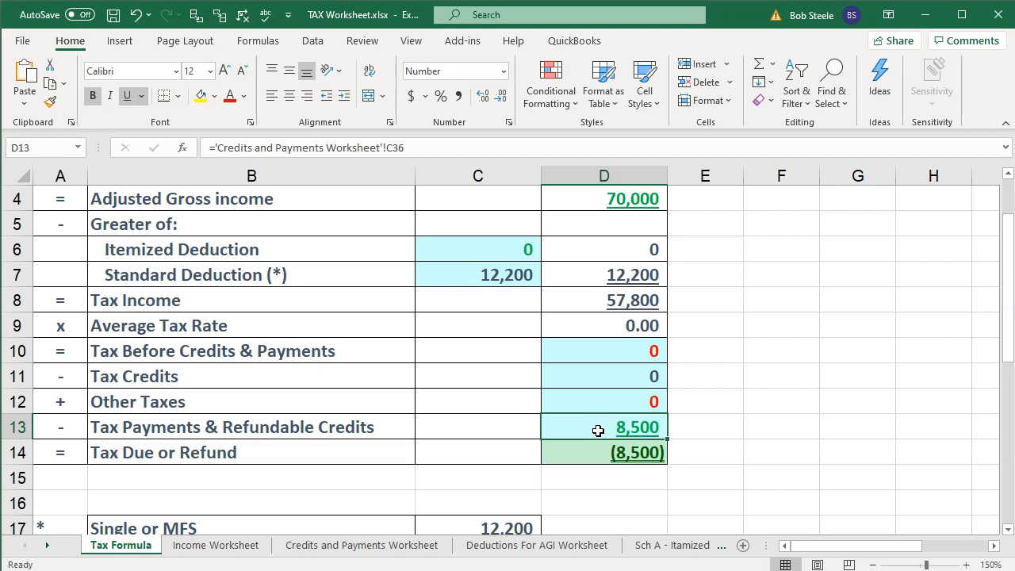
scroll(598, 431, up, 1)
click(602, 227)
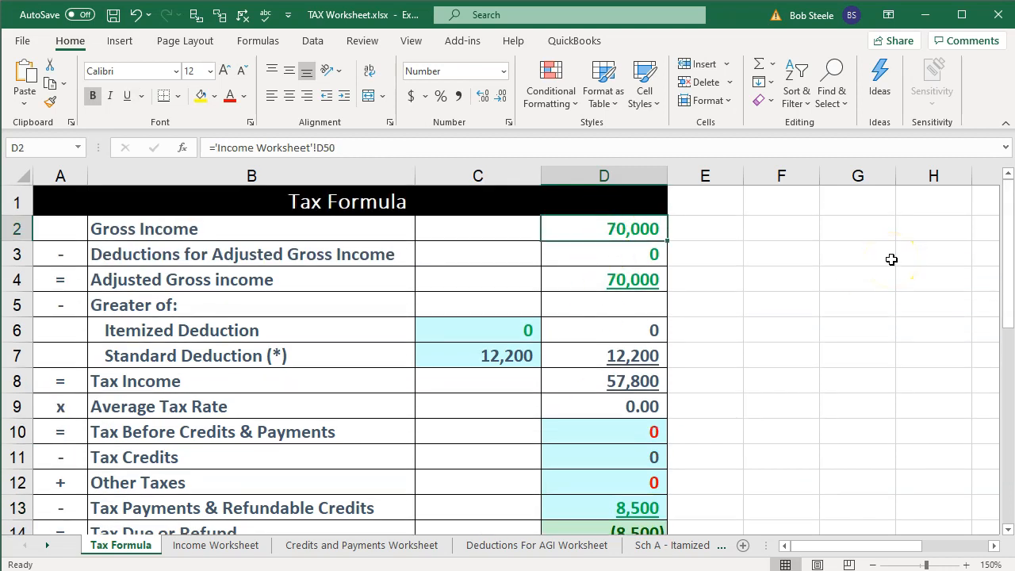
key(Down)
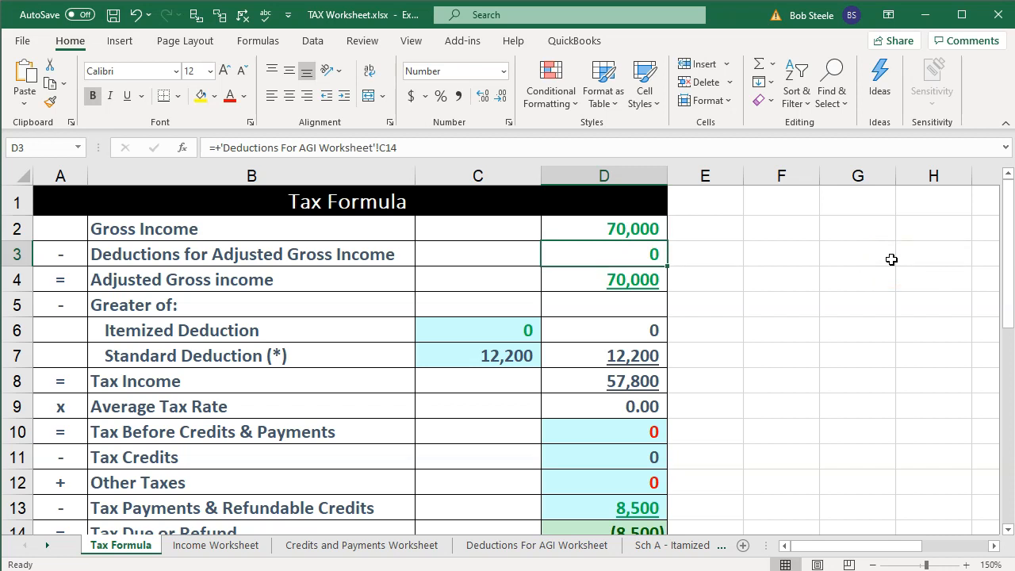
key(Down)
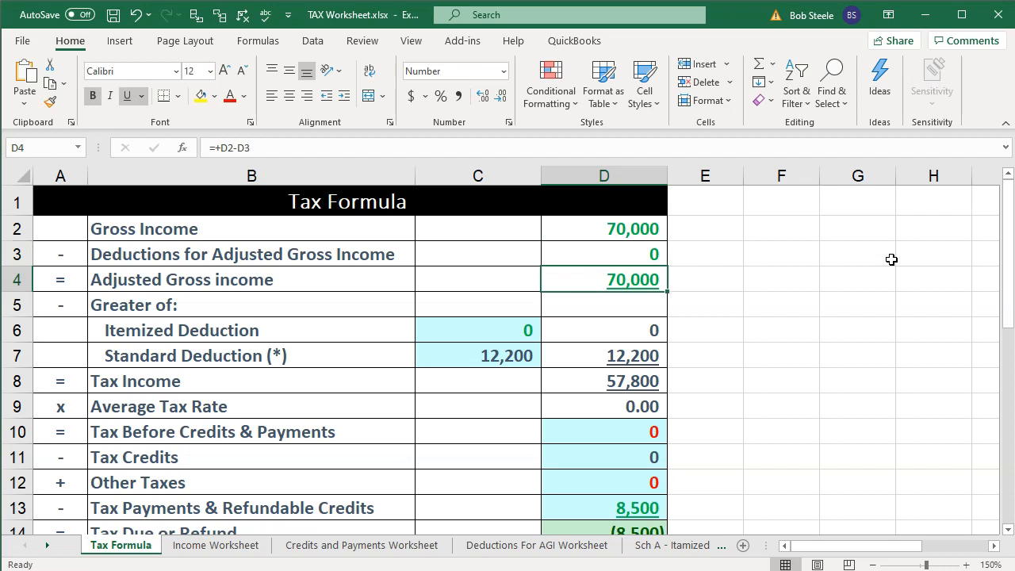
key(Down)
key(Down)
key(Left)
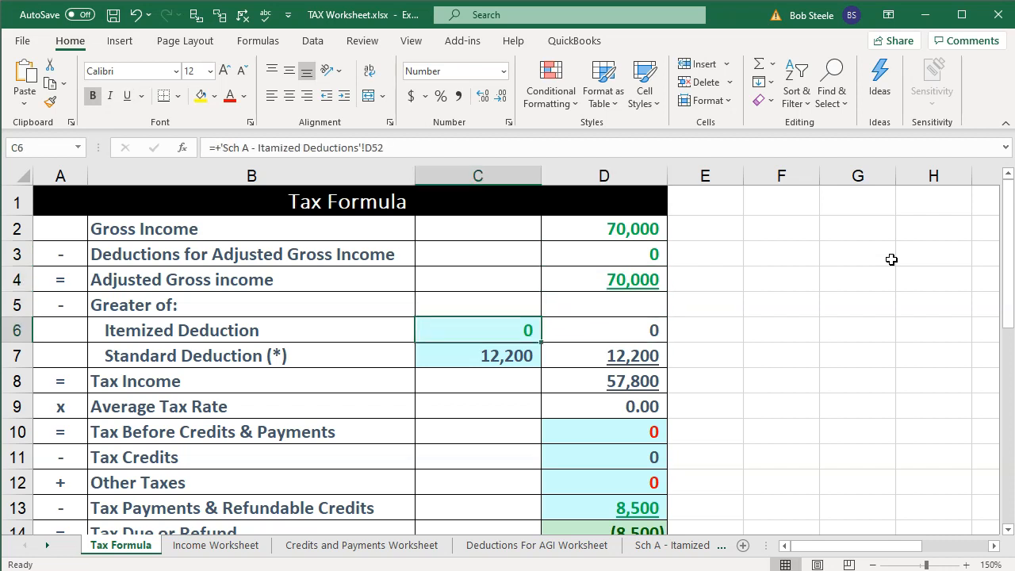
key(Down)
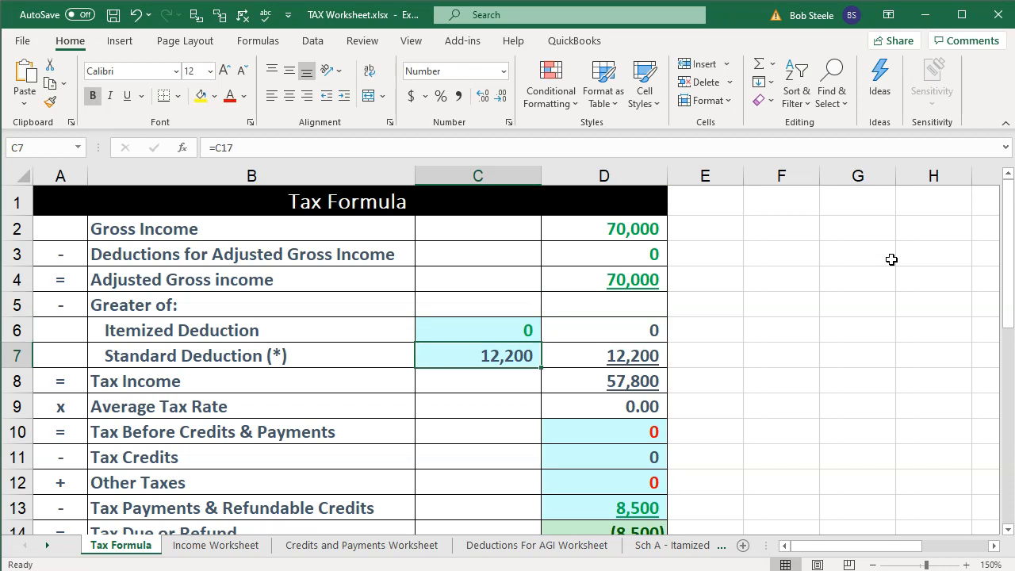
scroll(880, 299, down, 3)
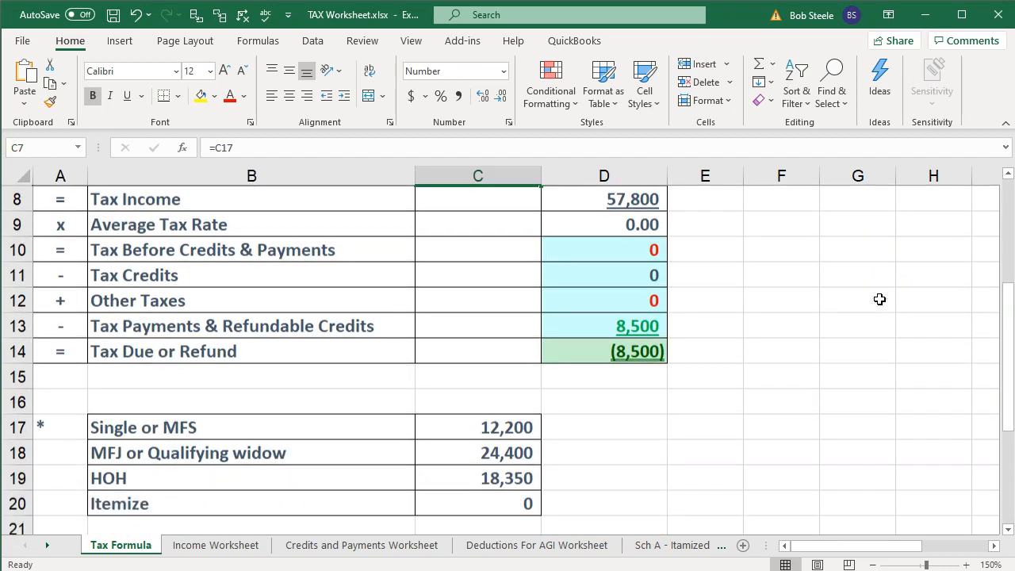
click(529, 376)
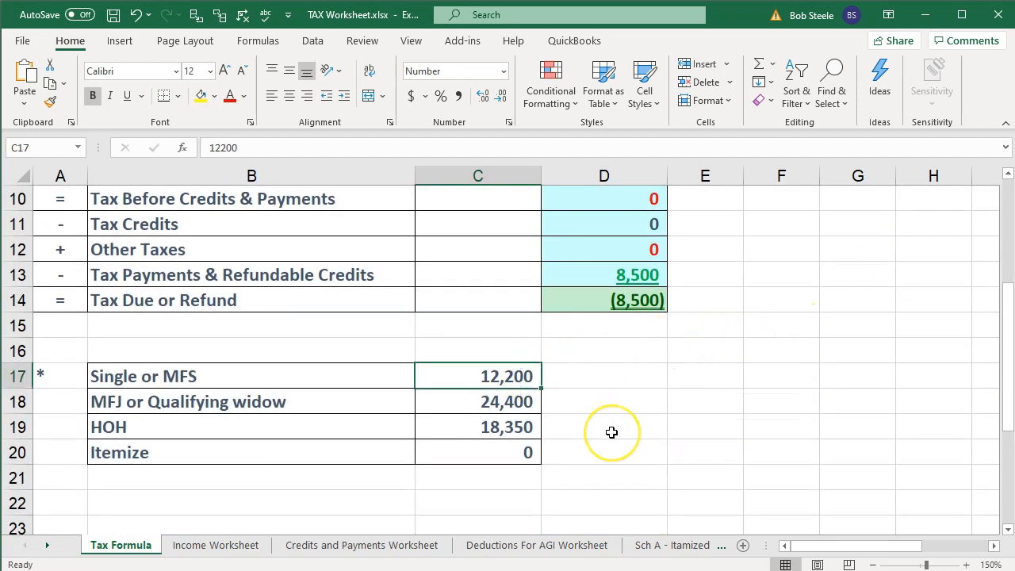
Examine the Tax Formula lines from the standard deduction and taxable income through the average tax rate to the tax due or refund
scroll(612, 430, up, 3)
click(503, 357)
key(Right)
key(Down)
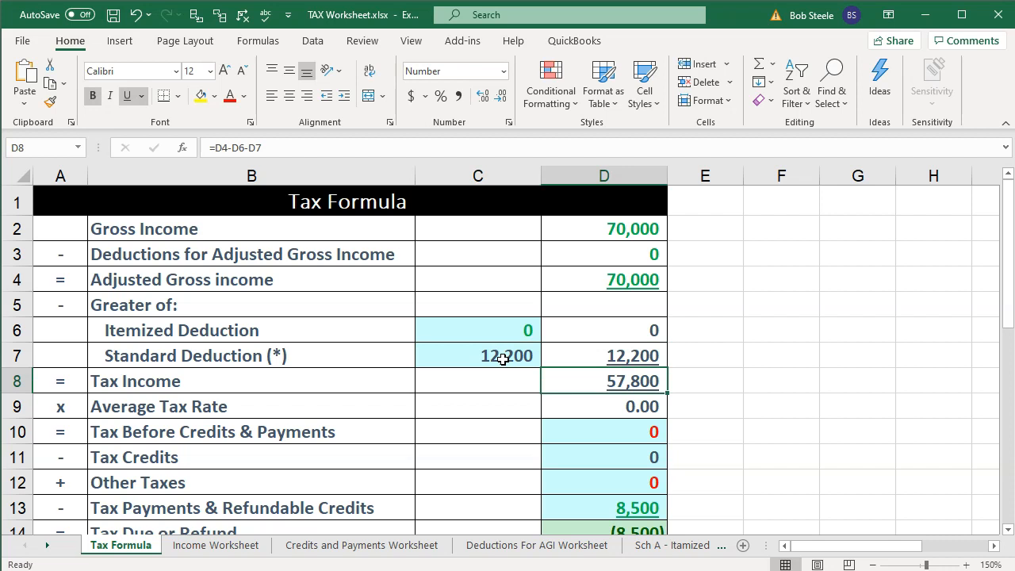
key(Down)
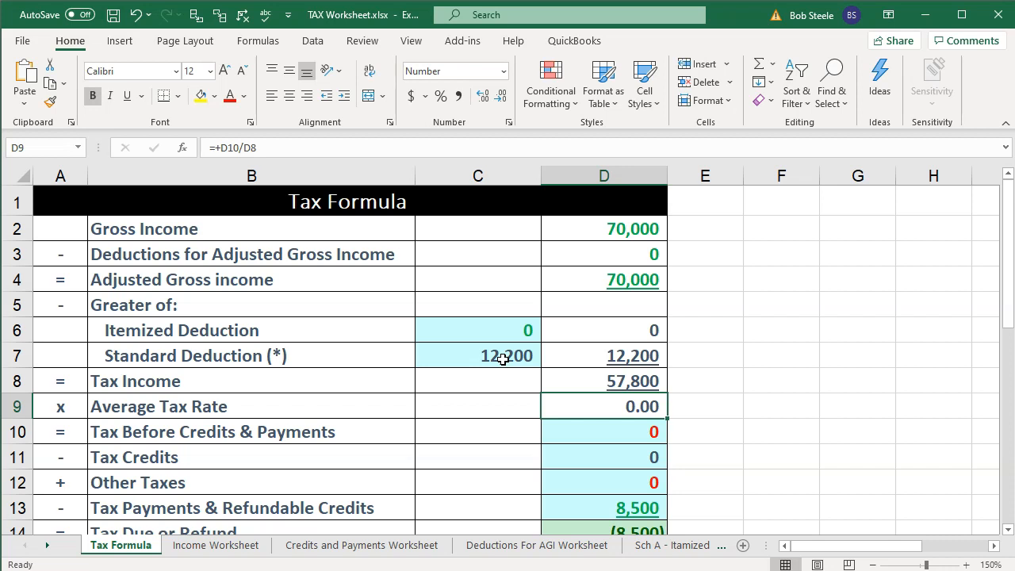
key(Down)
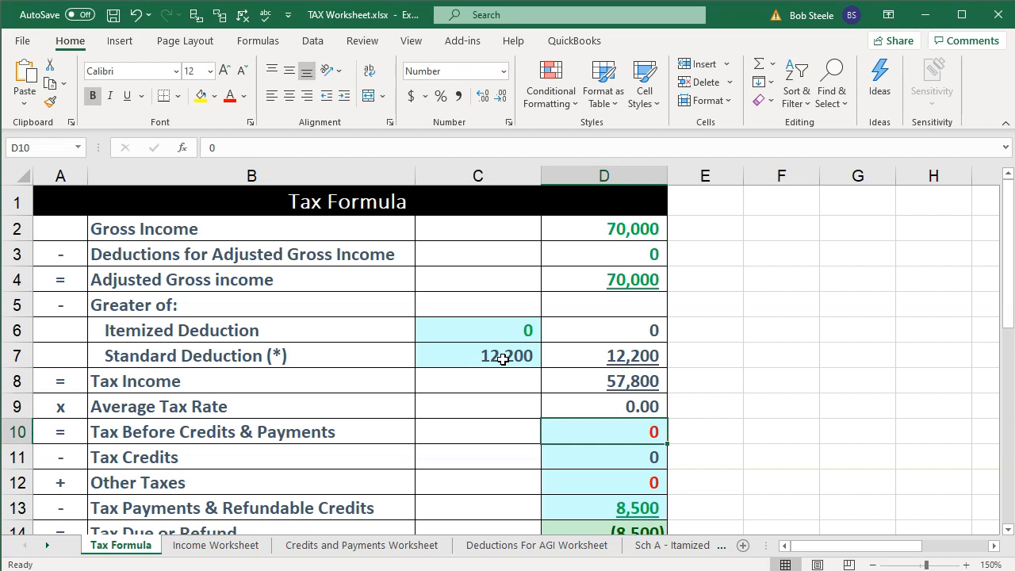
key(Down)
key(Down)
key(Down)
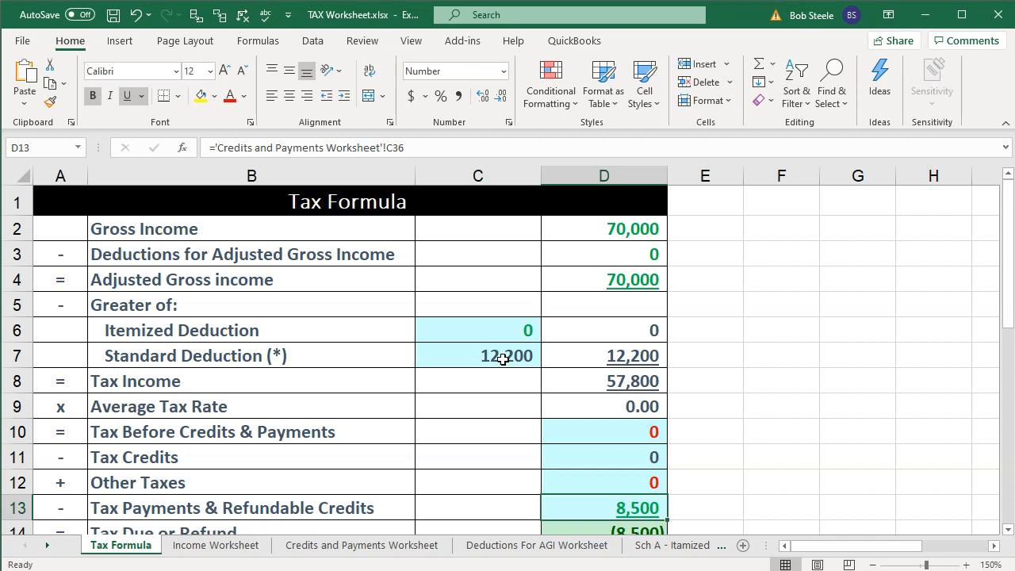
key(Down)
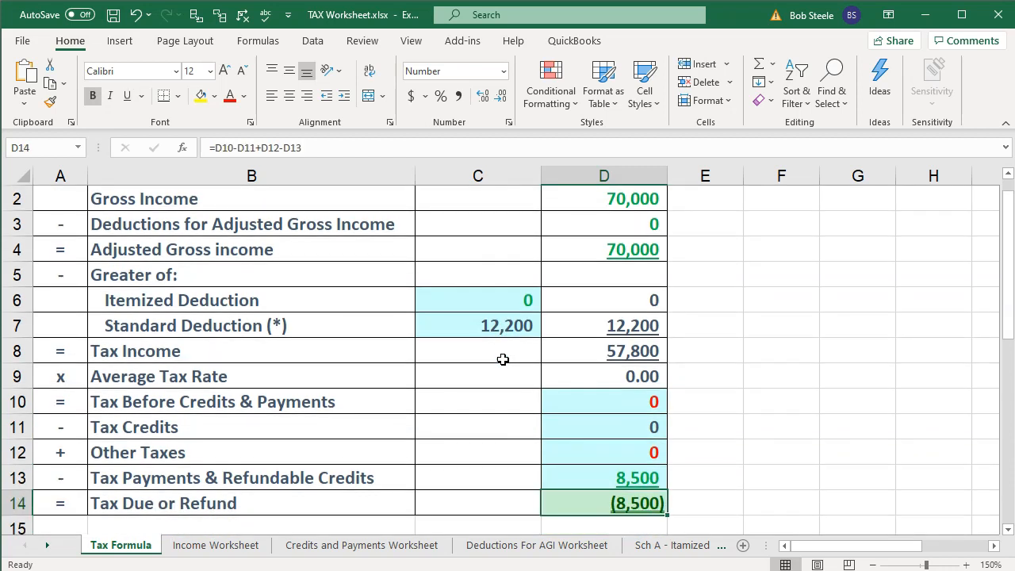
Review the Tax Formula cells D10:D14, from tax before credits and payments to tax due or refund, and inspect the payments formula
key(Up)
key(Up)
key(Up)
key(Up)
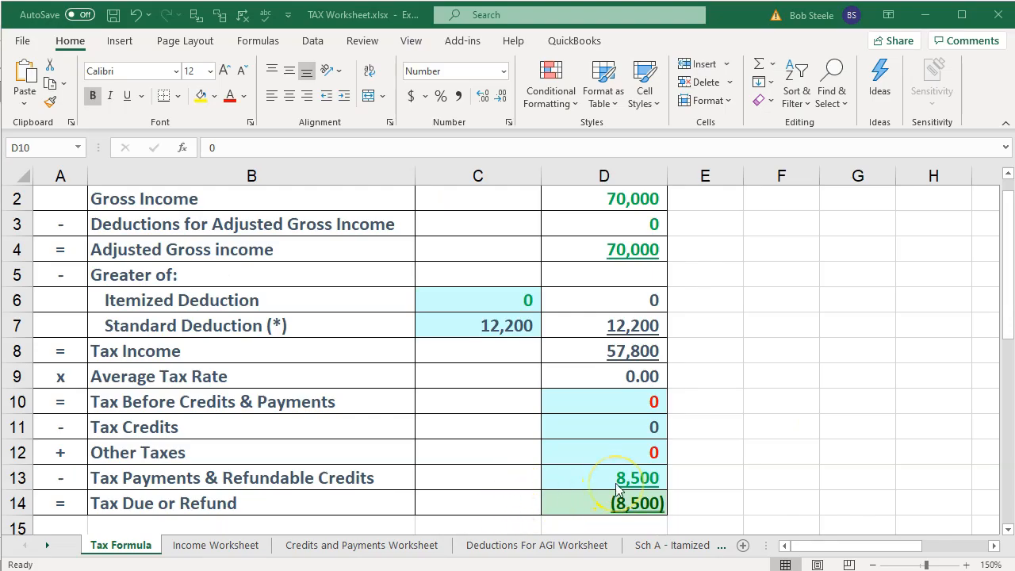
click(649, 399)
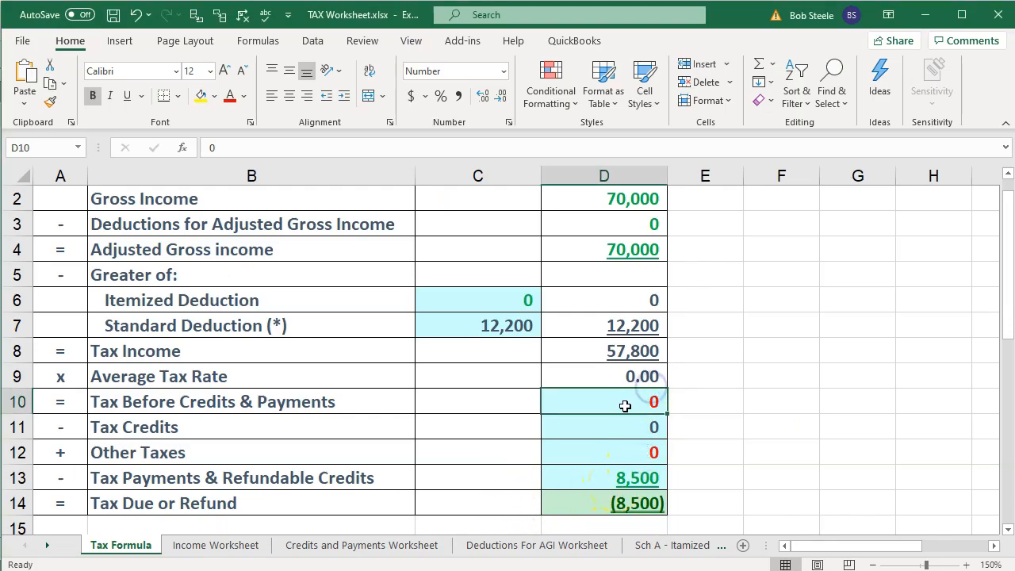
drag(623, 413, 627, 506)
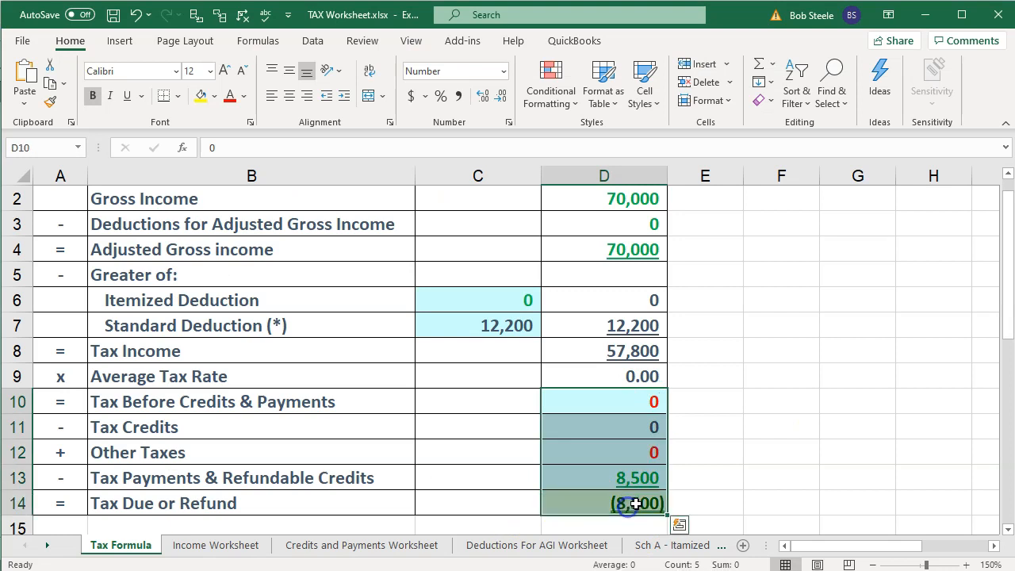
click(623, 478)
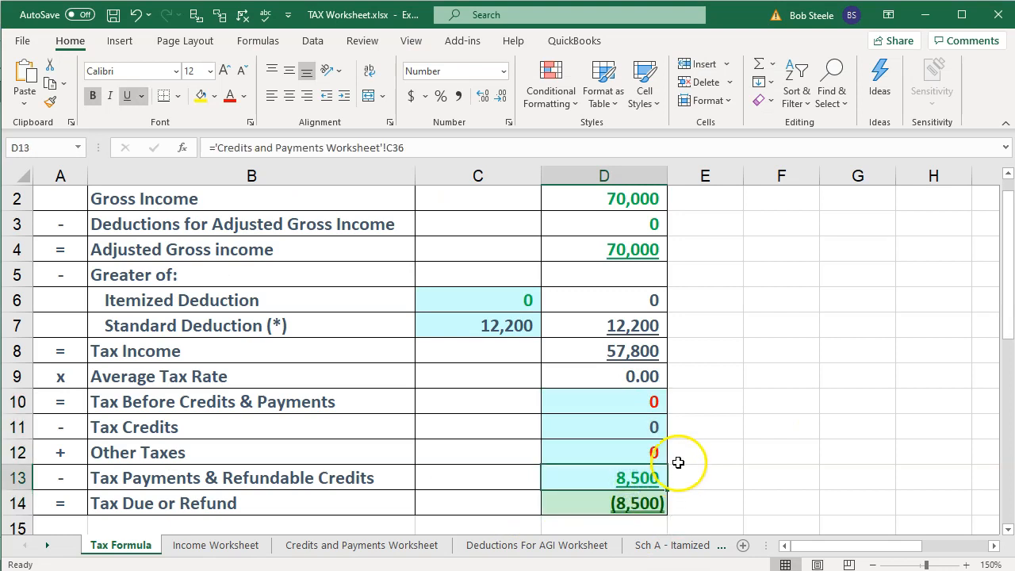
Inspect the tax due or refund formula in D14 and the taxable income formula in D8 of the Tax Formula sheet
click(659, 505)
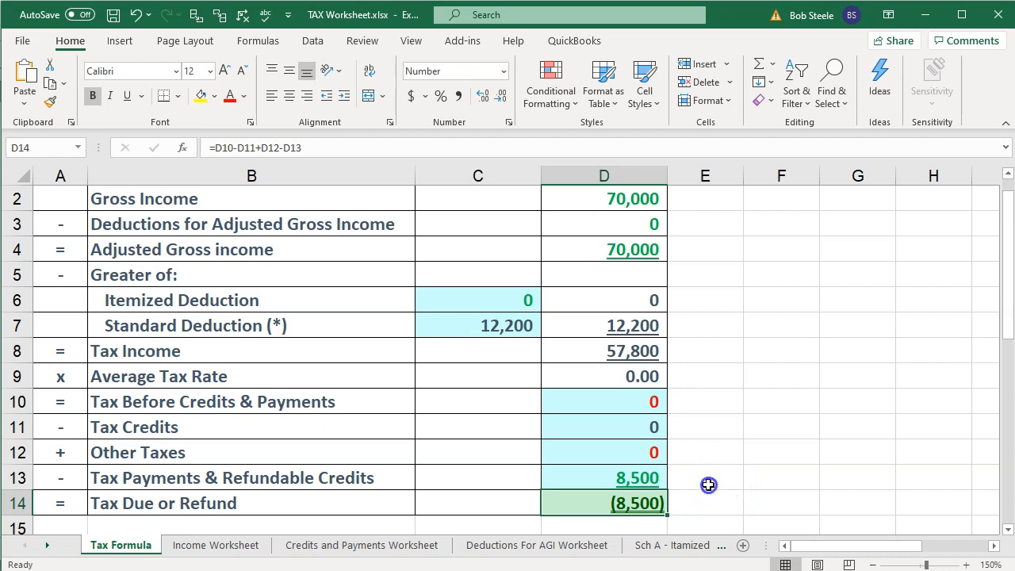
click(708, 482)
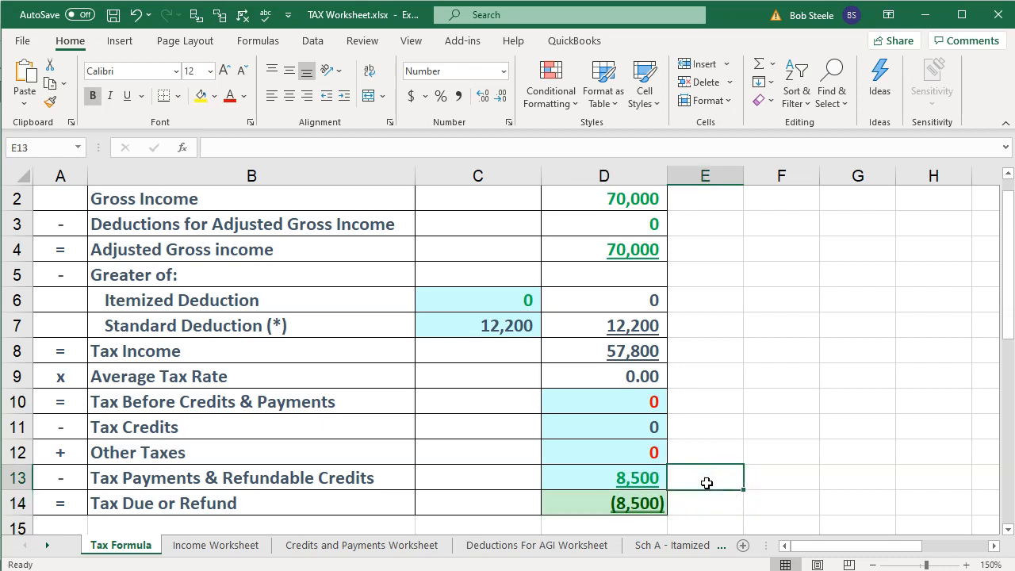
scroll(707, 483, up, 1)
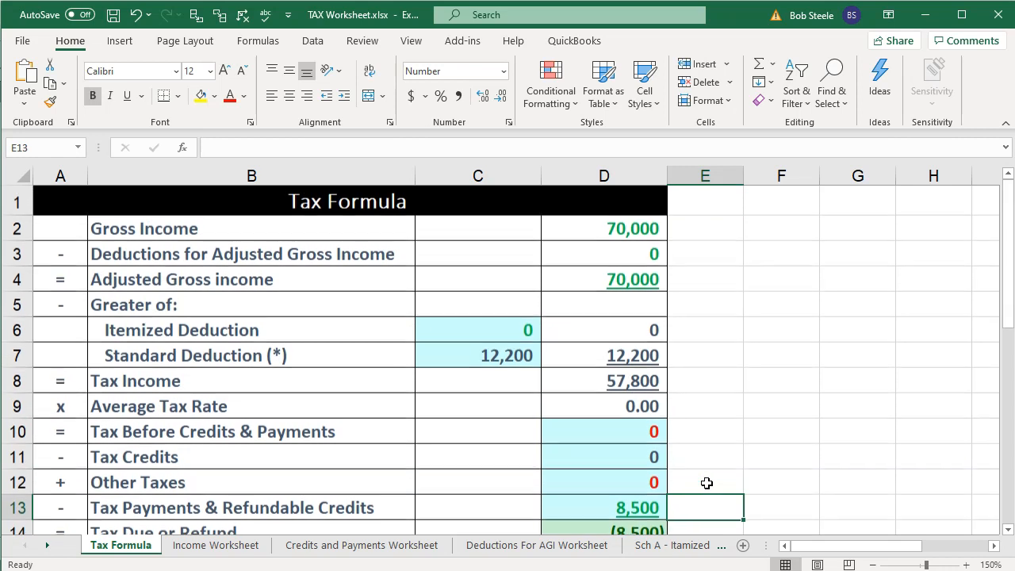
click(643, 391)
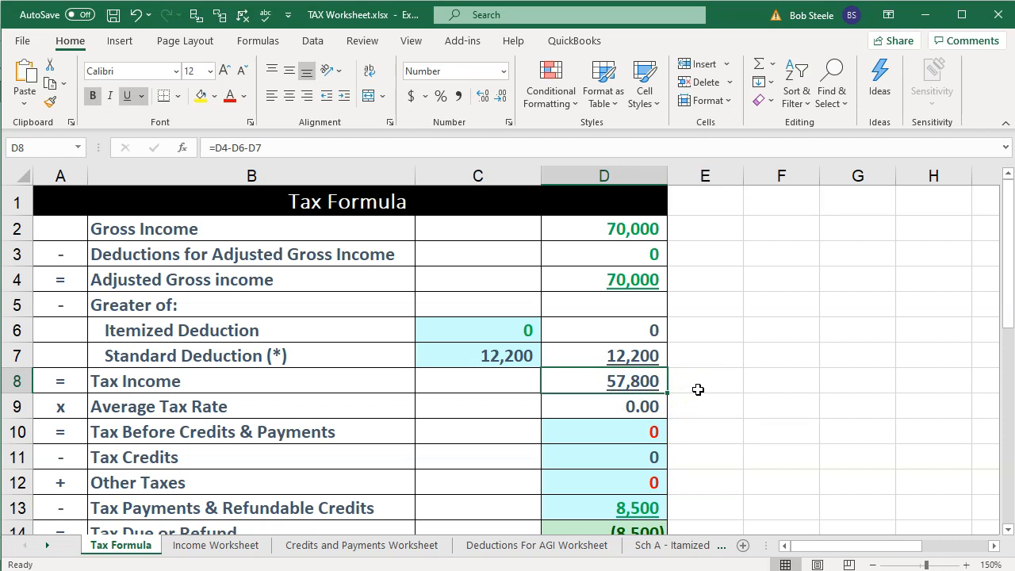
Switch to the Tax Prob 1.2.xlsx workbook and read the Box 1 interest amounts for 1099-INT #1 and #2
click(516, 570)
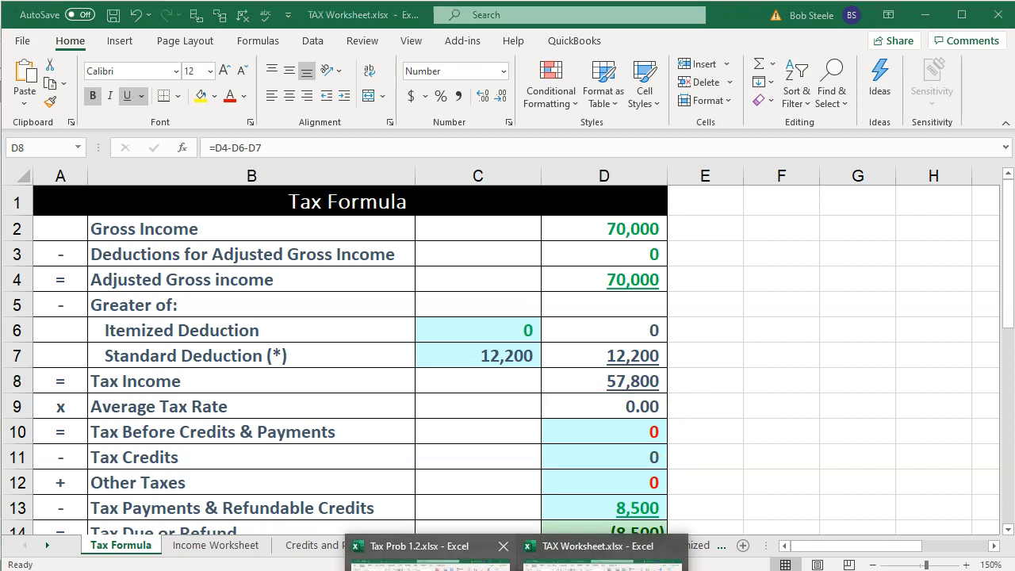
click(429, 555)
scroll(410, 306, down, 5)
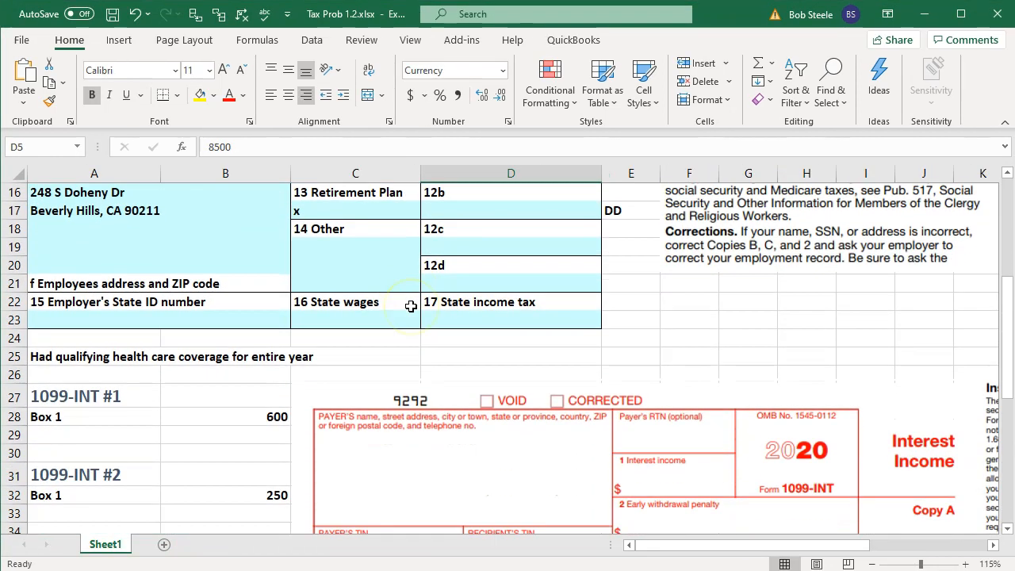
scroll(192, 416, down, 1)
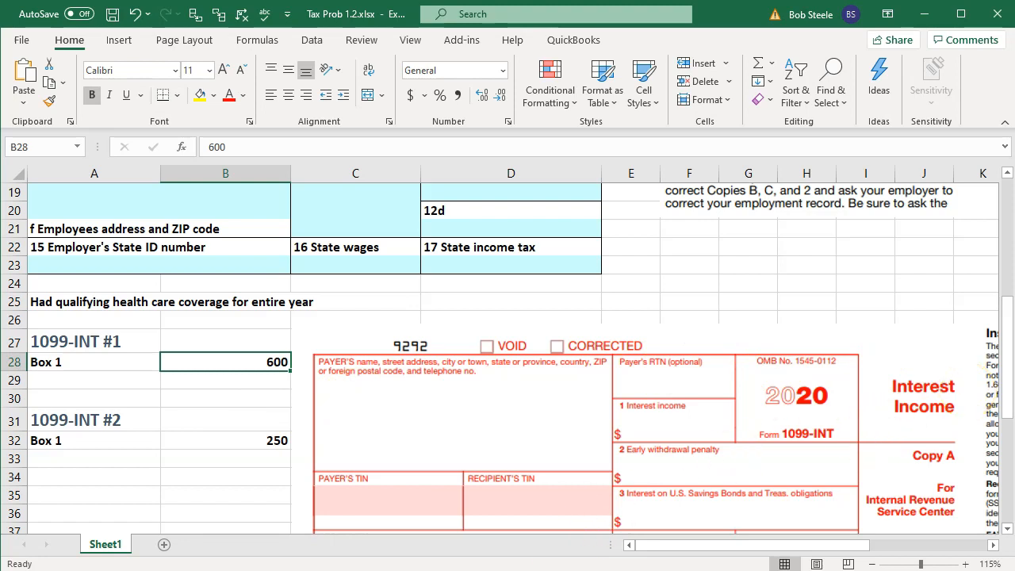
In TAX Worksheet.xlsx, enter the interest income amounts 600 in C10 and 250 in C11 of the Income Worksheet
click(516, 570)
click(601, 556)
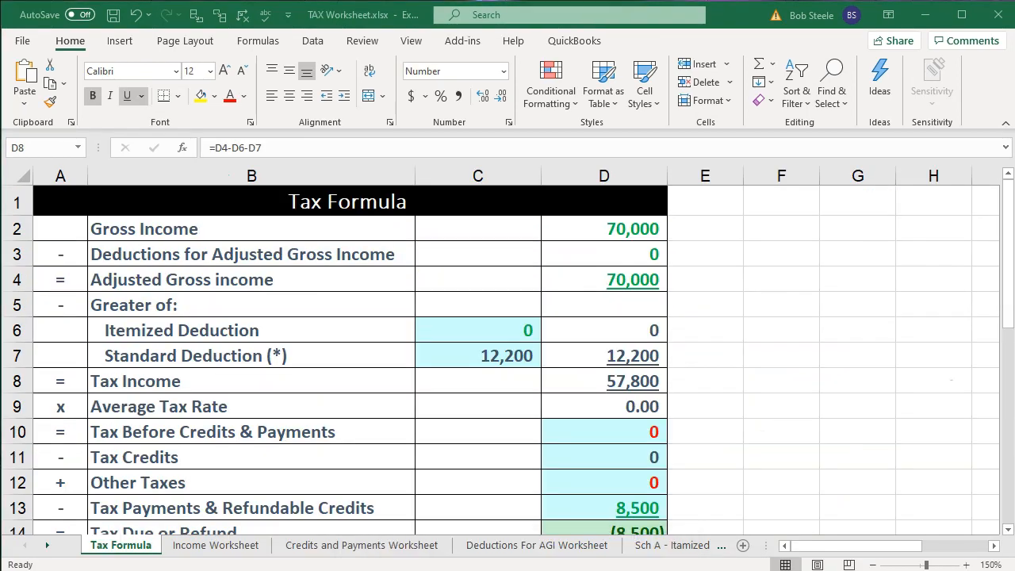
click(588, 231)
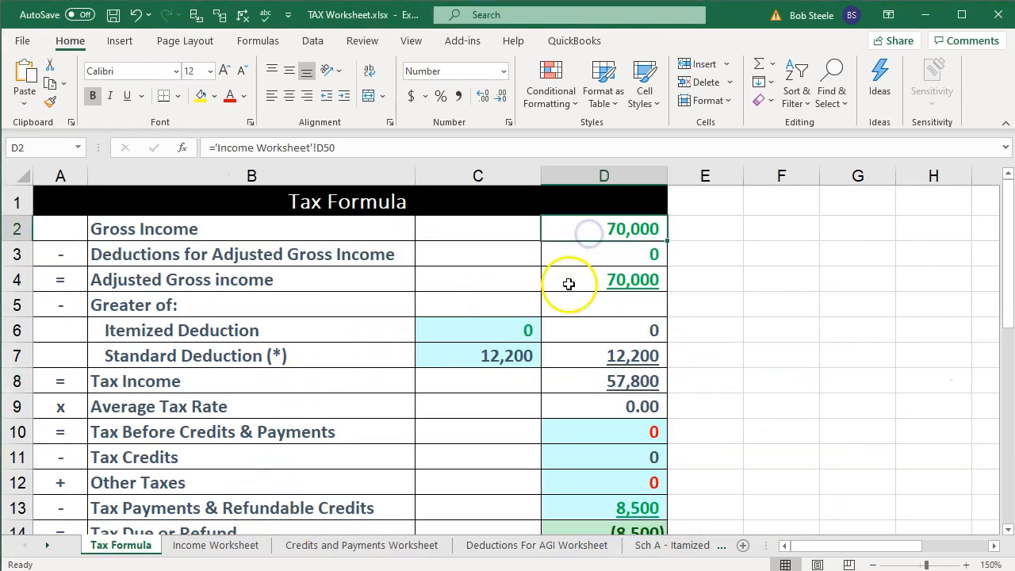
click(254, 550)
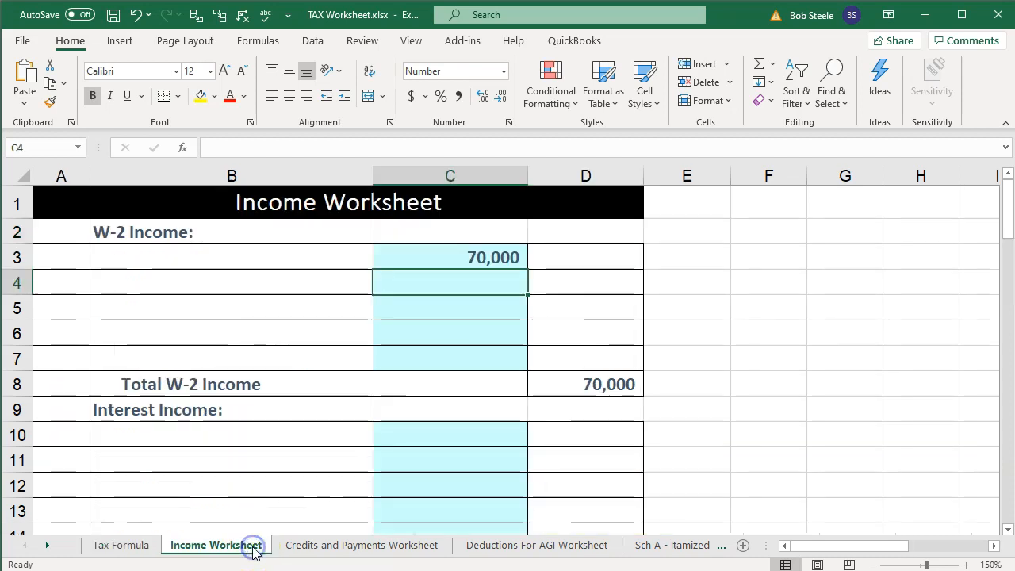
click(426, 427)
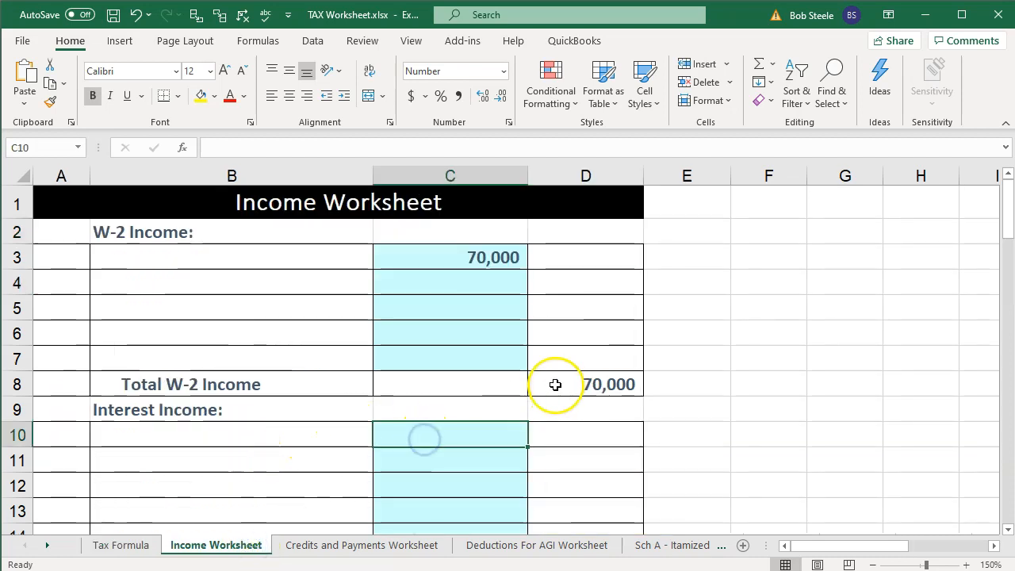
text(600)
key(Return)
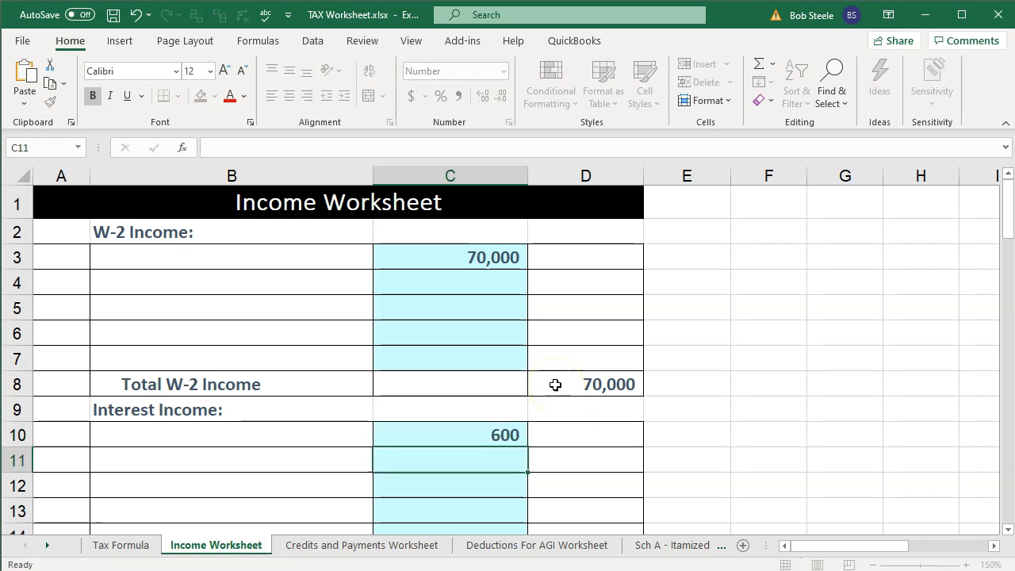
text(250)
key(Return)
Label the two interest income rows in B10 and B11 as Bank 1 and Bank 2
key(Left)
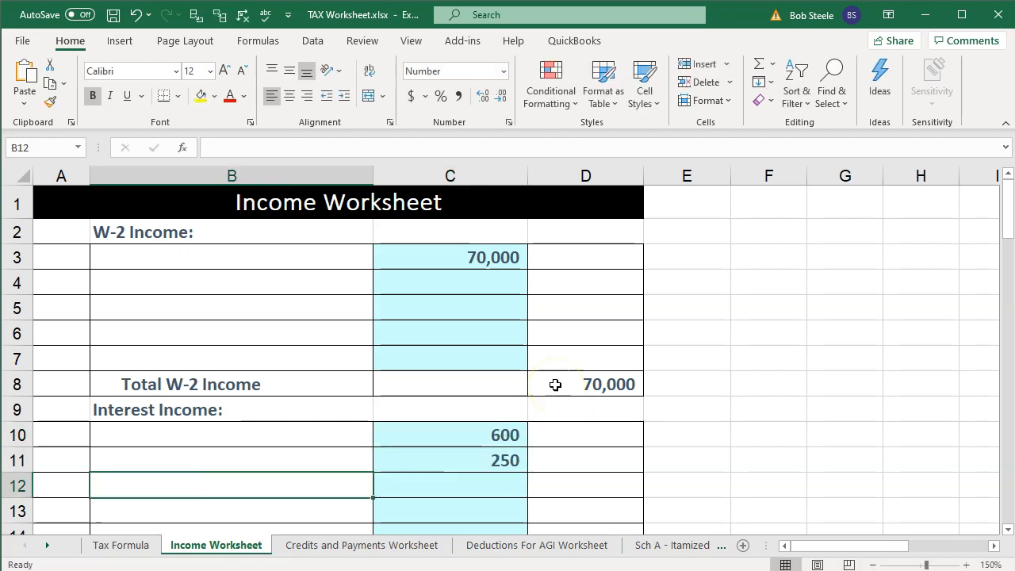
key(Up)
key(Up)
text(Bank )
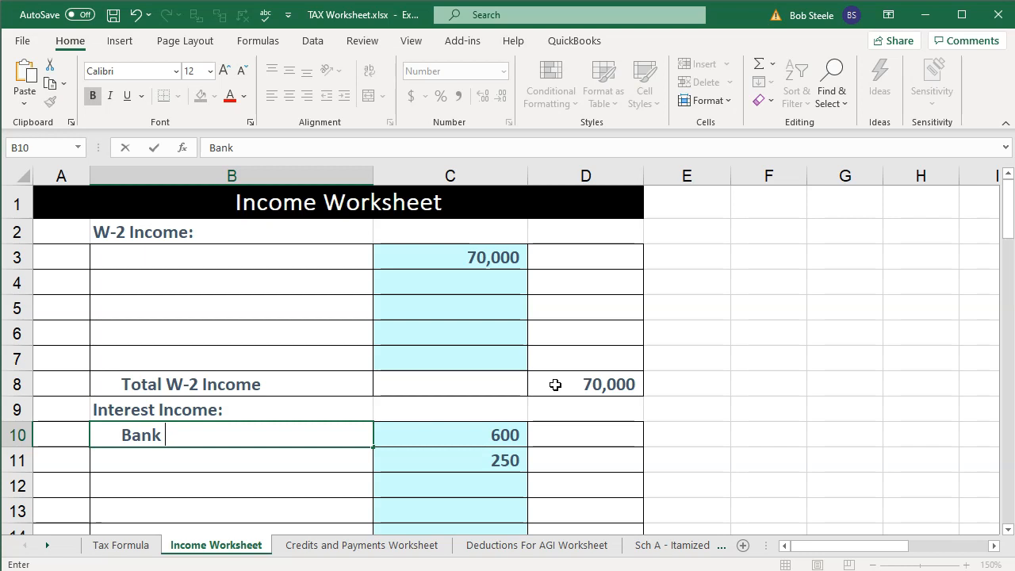
text(1)
key(Return)
text(Bank )
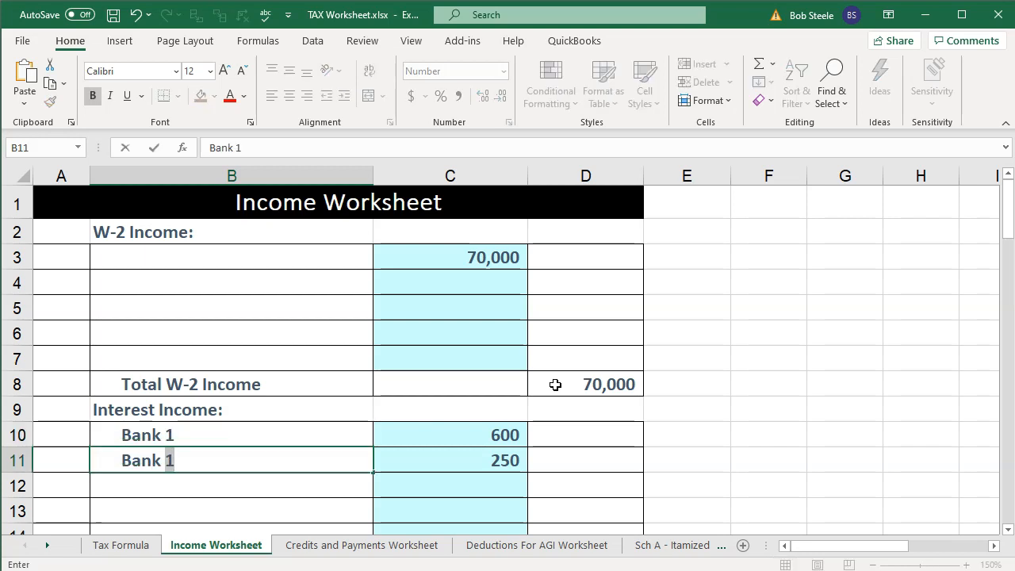
text(2)
key(Return)
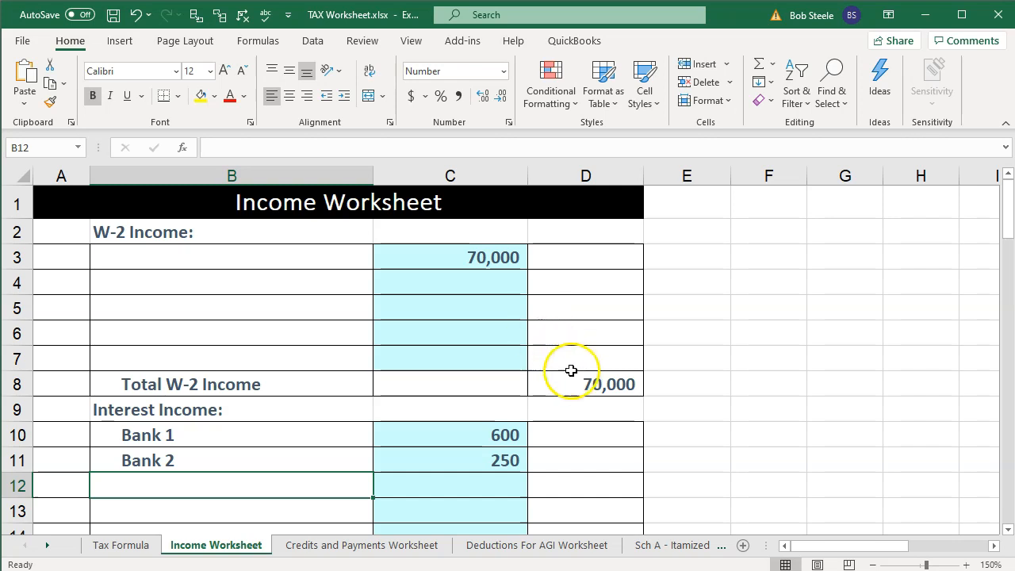
Review the Income Worksheet totals for W-2 income in D8, interest income in D16 and total income in D50
click(584, 384)
scroll(587, 376, down, 2)
scroll(587, 376, up, 2)
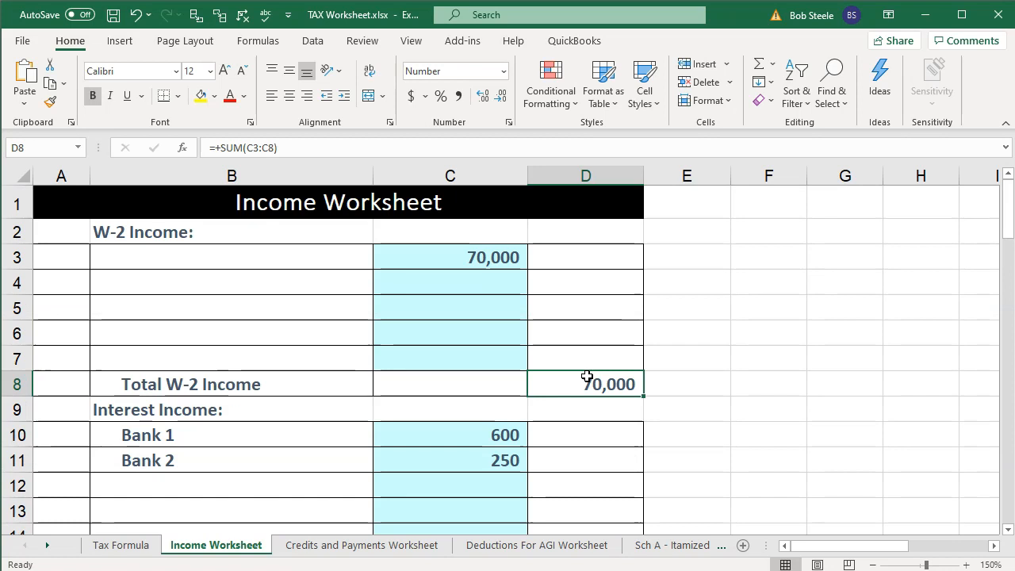
scroll(586, 376, down, 3)
click(611, 354)
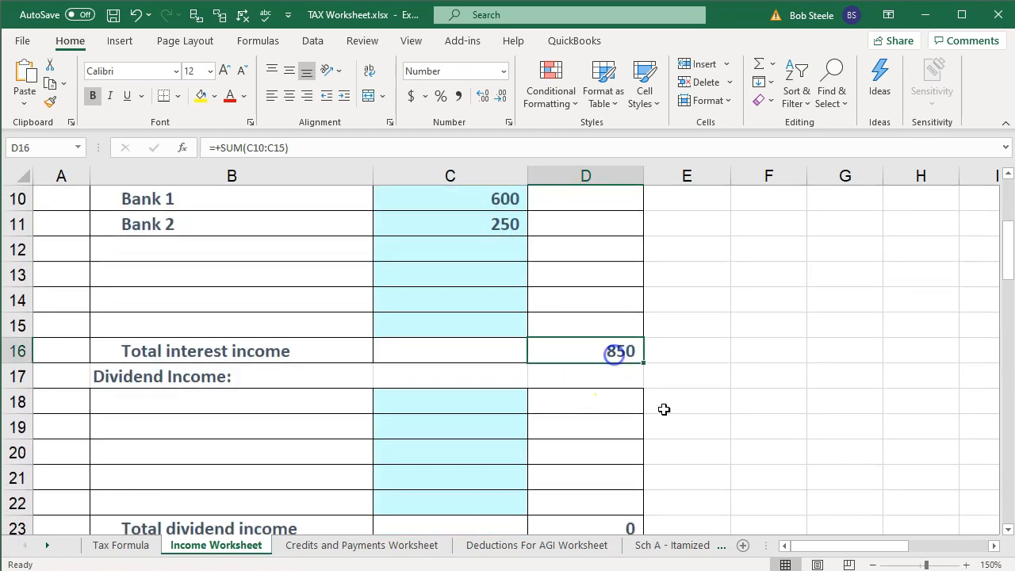
scroll(664, 409, down, 11)
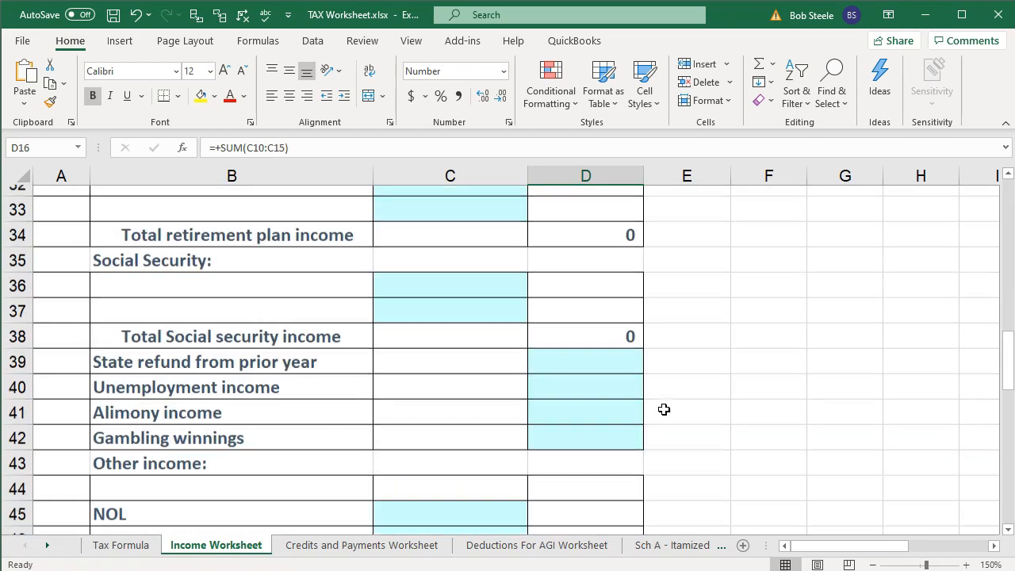
click(612, 376)
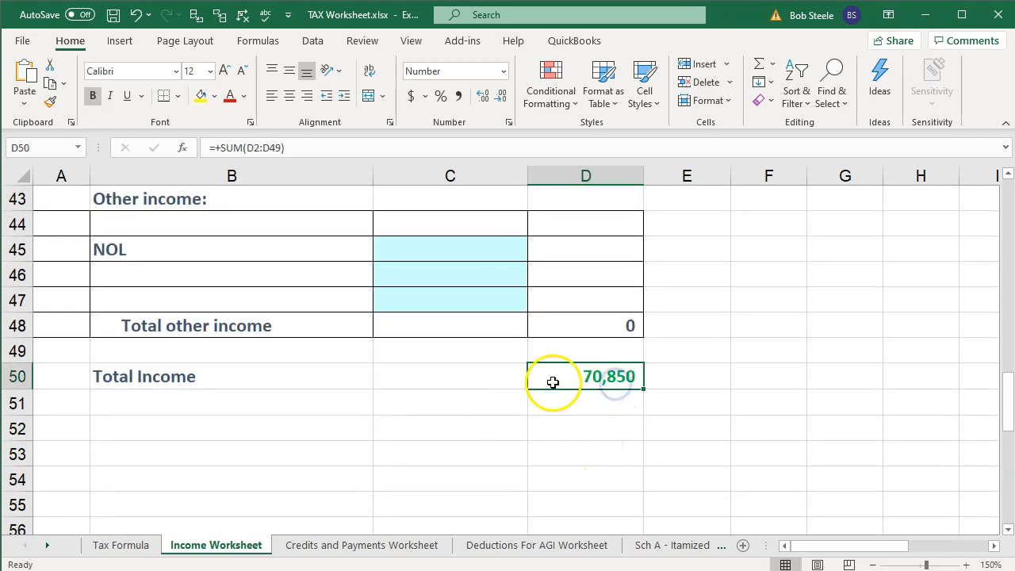
Review the Tax Formula sheet's gross income, deductions for AGI, adjusted gross income and taxable income lines
click(117, 545)
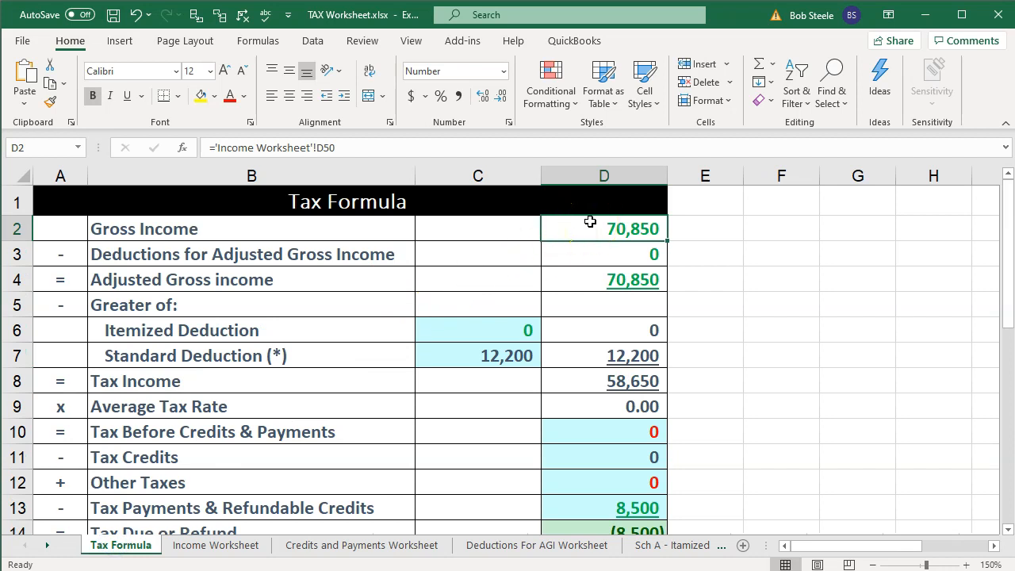
click(596, 255)
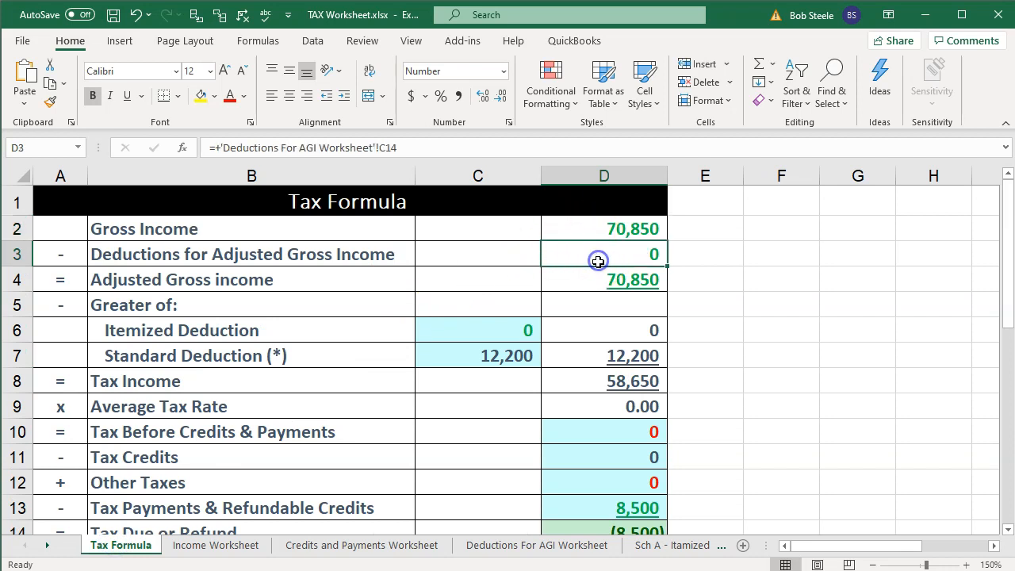
click(602, 288)
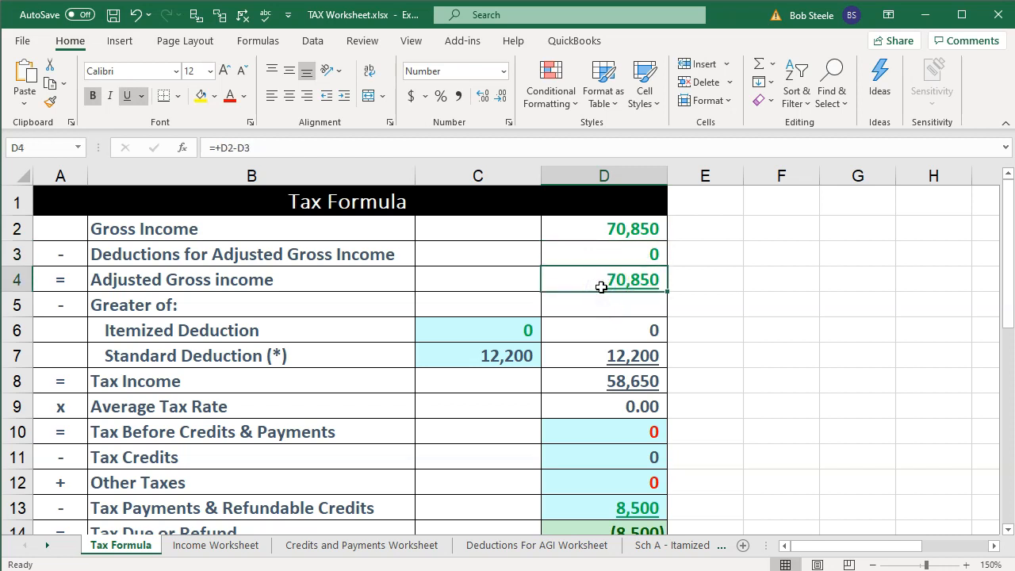
click(481, 374)
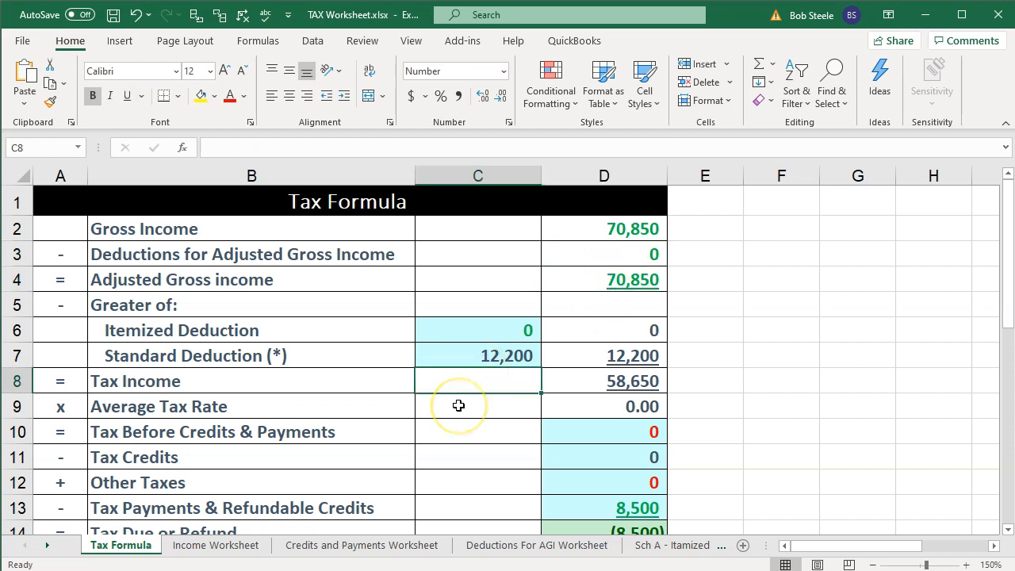
key(Right)
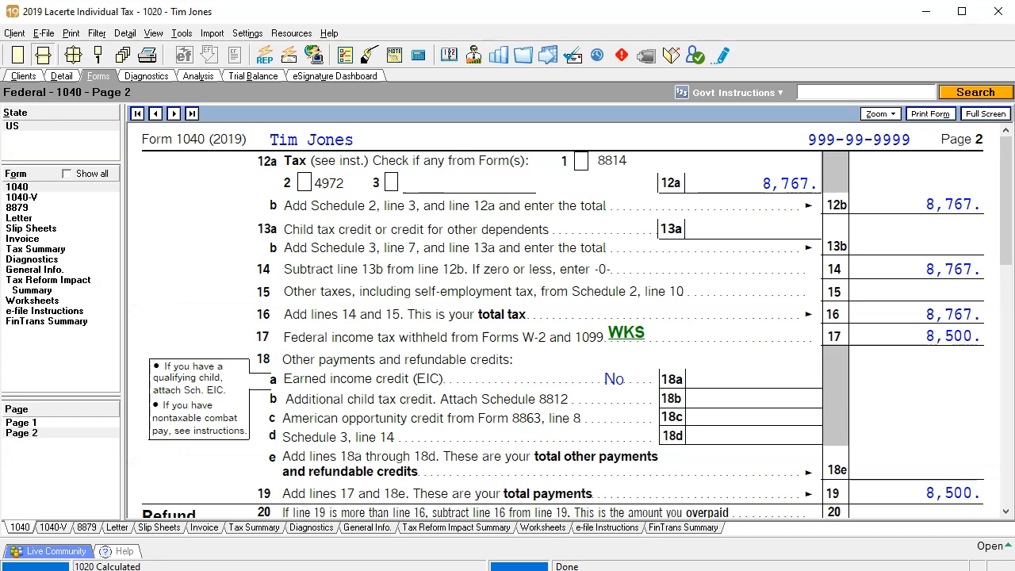
In Lacerte, view page 1 of Form 1040 and tick off the wages amount on line 1
click(21, 423)
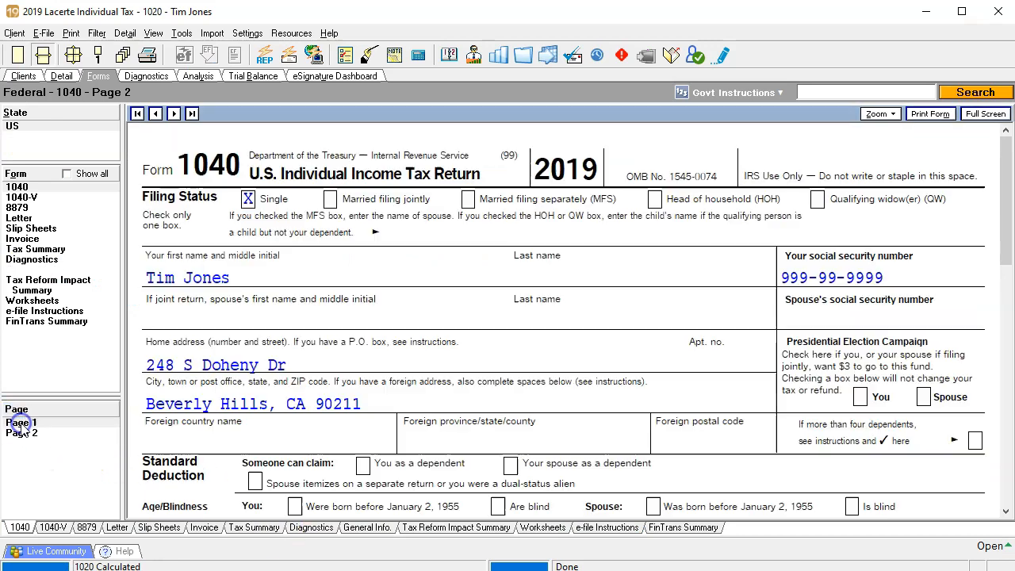
scroll(872, 397, down, 5)
click(905, 265)
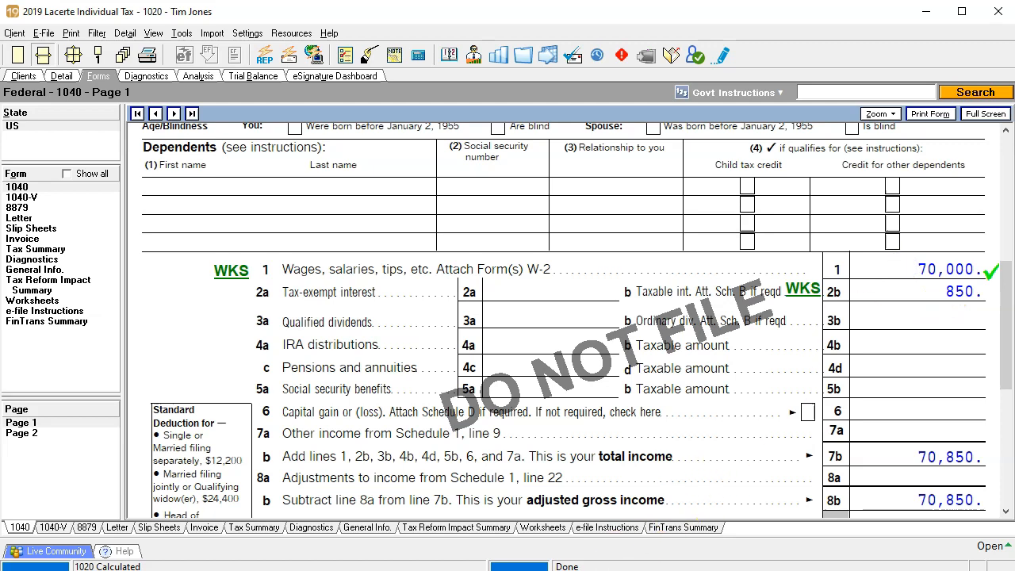
Compare the Excel Tax Formula's gross income in D2 with Form 1040 in Lacerte, ticking off total income line 7b and taxable interest line 2b
click(517, 570)
click(587, 554)
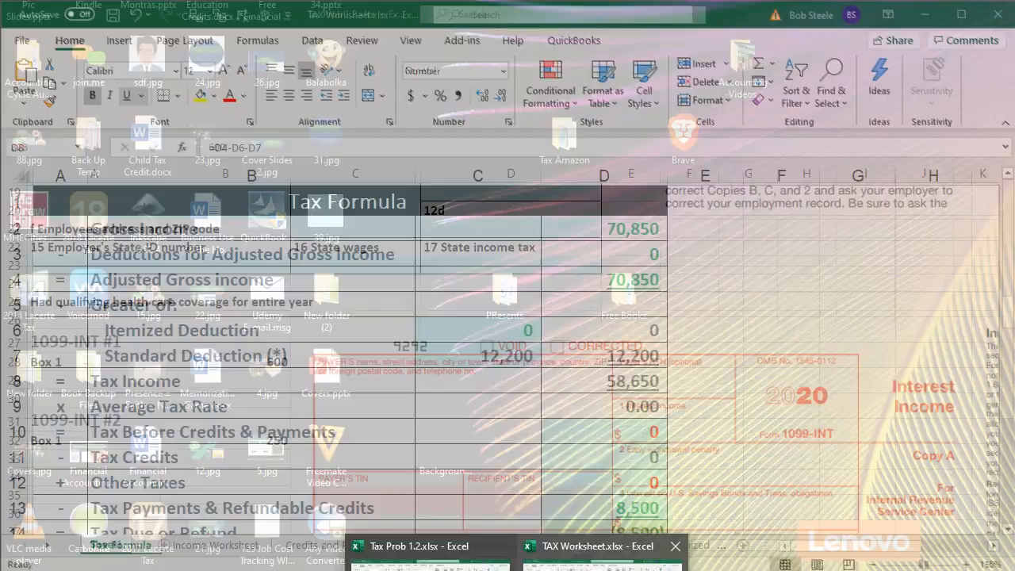
click(580, 228)
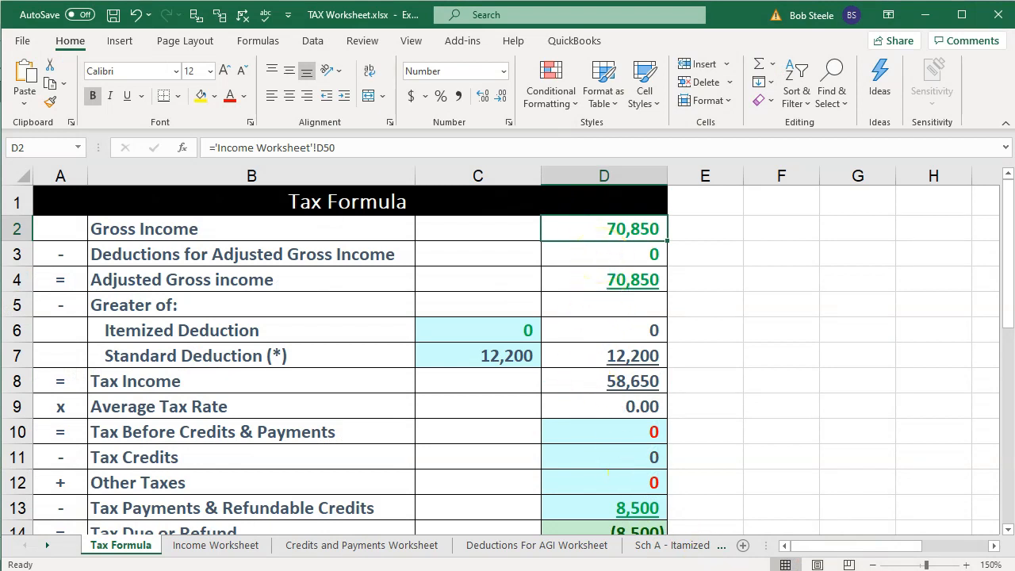
click(698, 569)
click(890, 451)
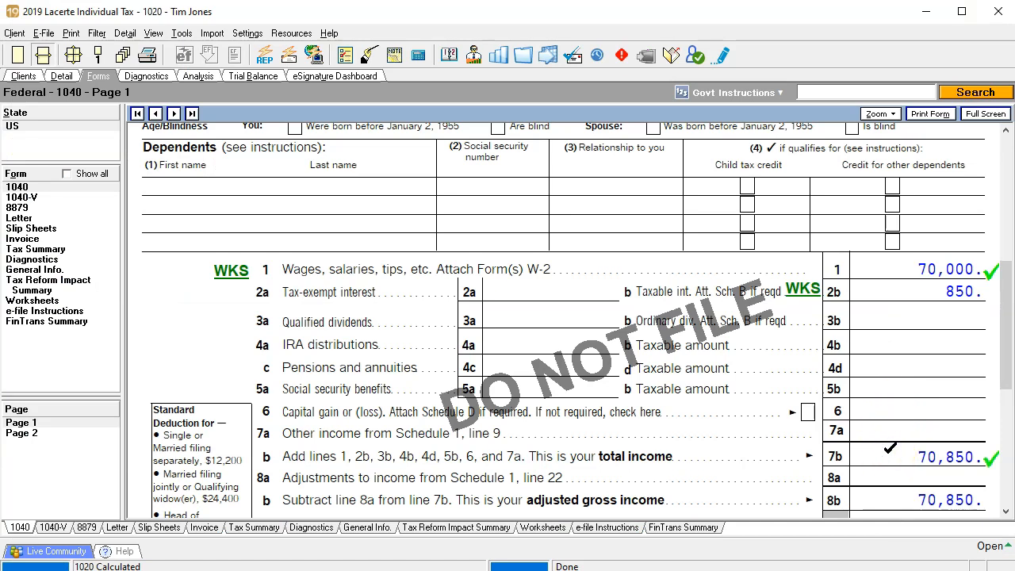
click(904, 292)
Return to the Excel Income Worksheet and examine the W-2 income total, the interest income total and the two bank interest amounts
click(518, 570)
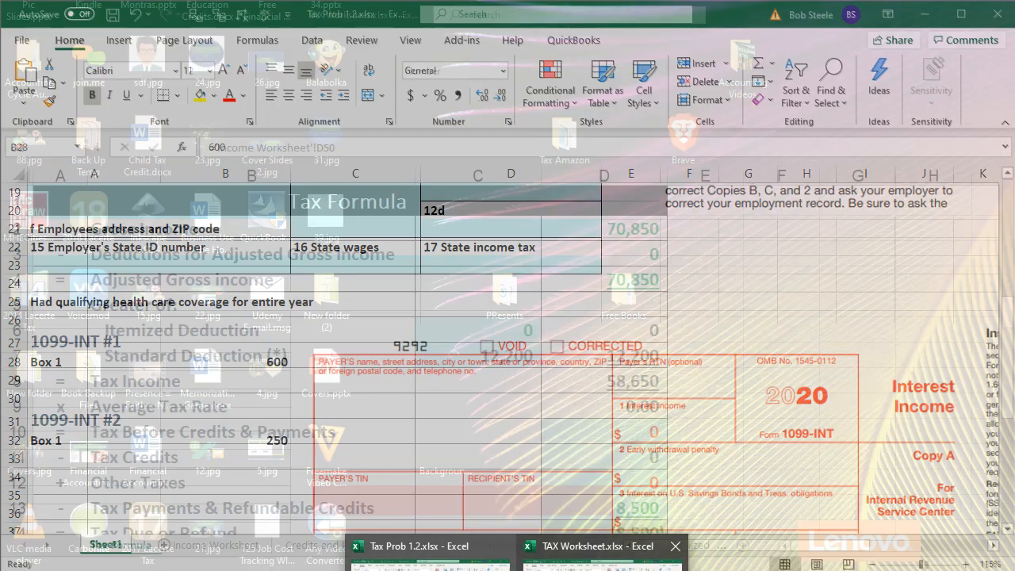
click(599, 559)
click(213, 541)
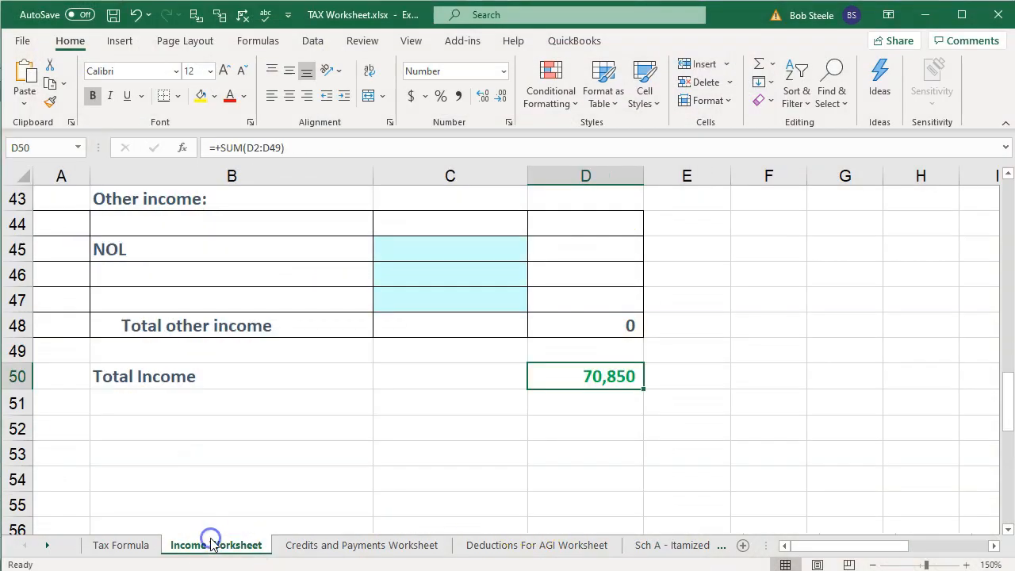
scroll(251, 479, up, 14)
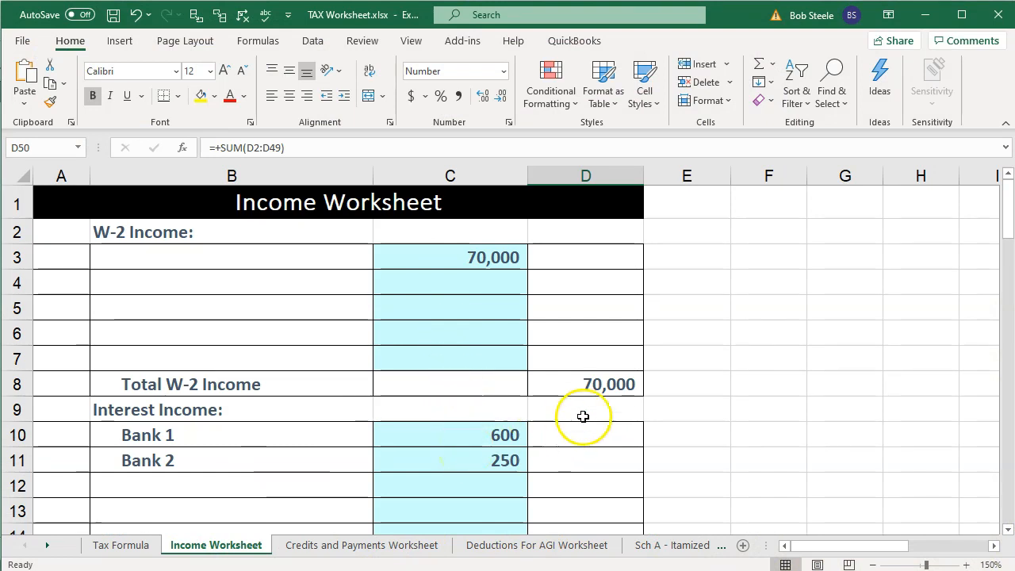
click(593, 385)
scroll(594, 397, down, 2)
click(596, 417)
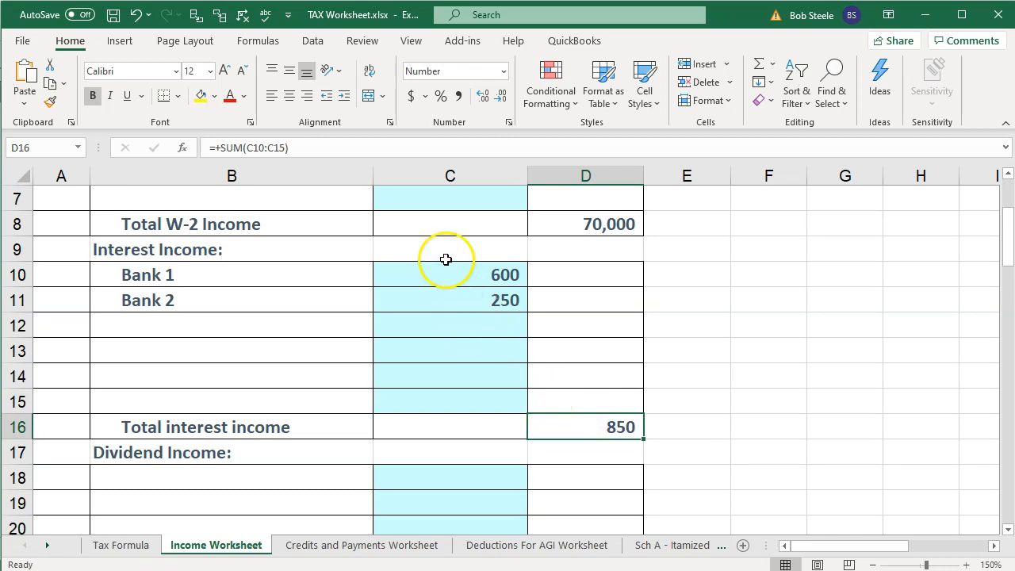
drag(446, 258, 449, 301)
scroll(445, 383, up, 1)
scroll(445, 384, up, 2)
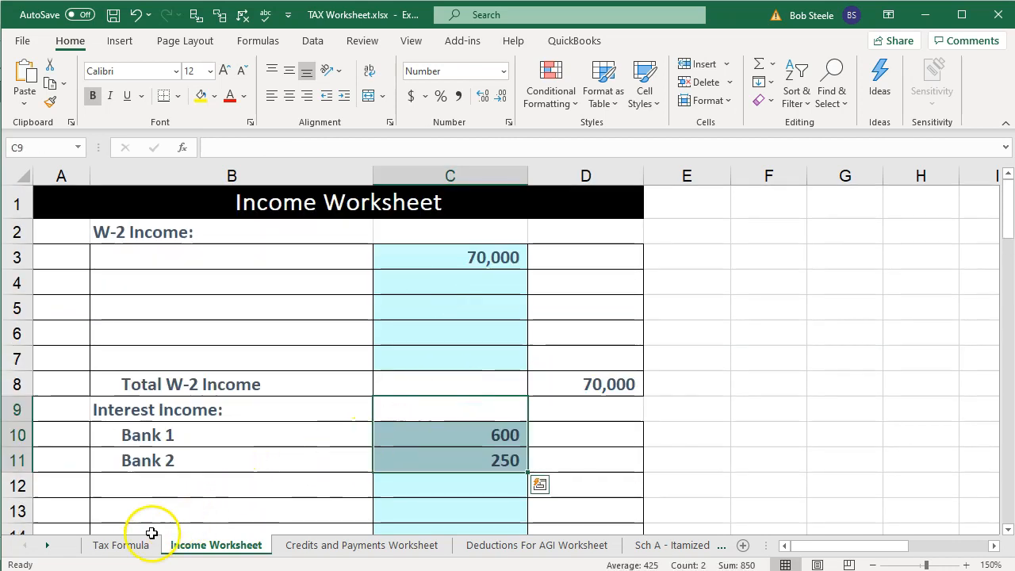
From the Excel Tax Formula sheet, switch to Lacerte, clear the tick marks on Form 1040 lines 1 and 2b, and tick adjusted gross income line 8b
click(127, 545)
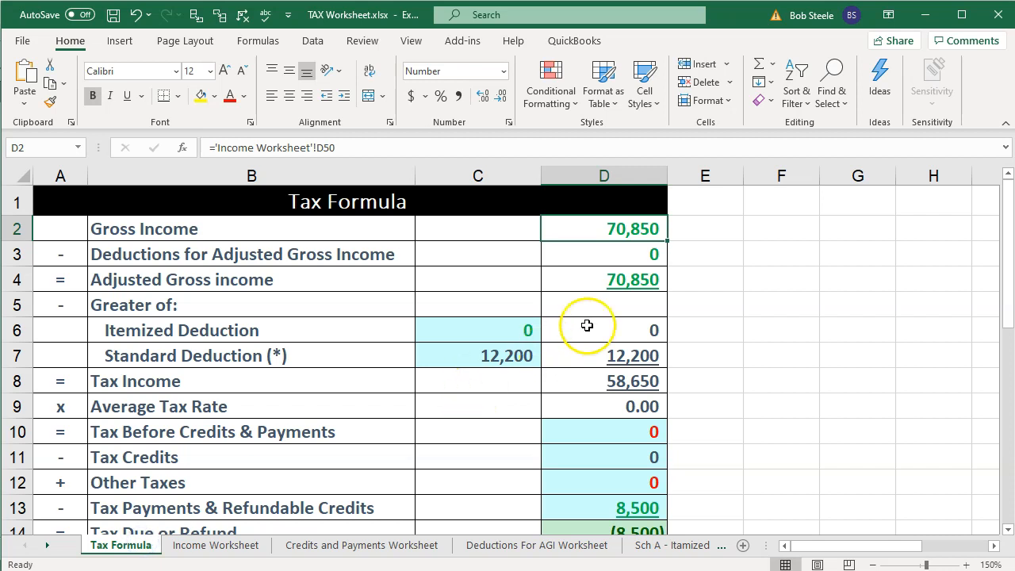
key(alt+Tab)
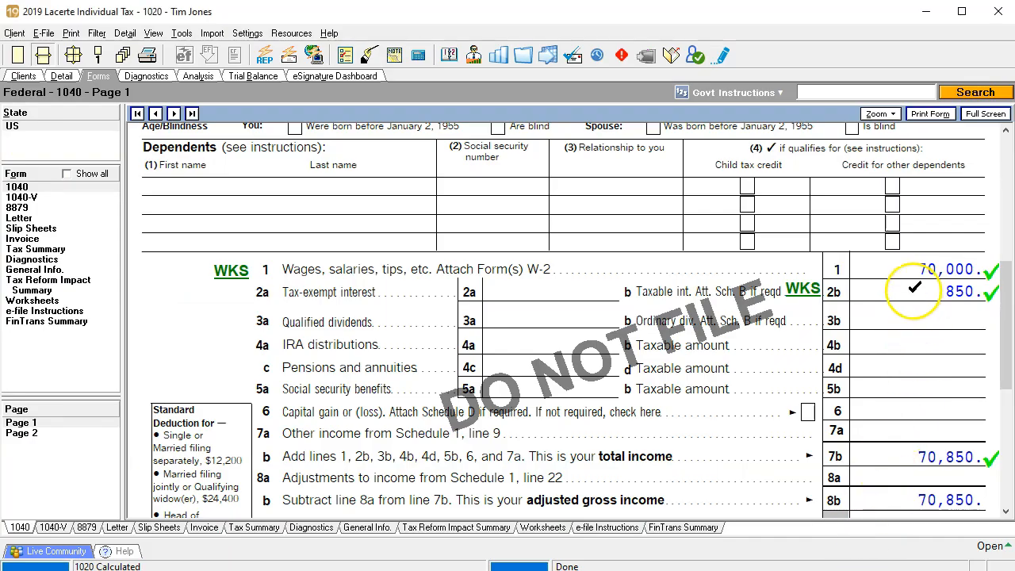
click(914, 289)
click(915, 268)
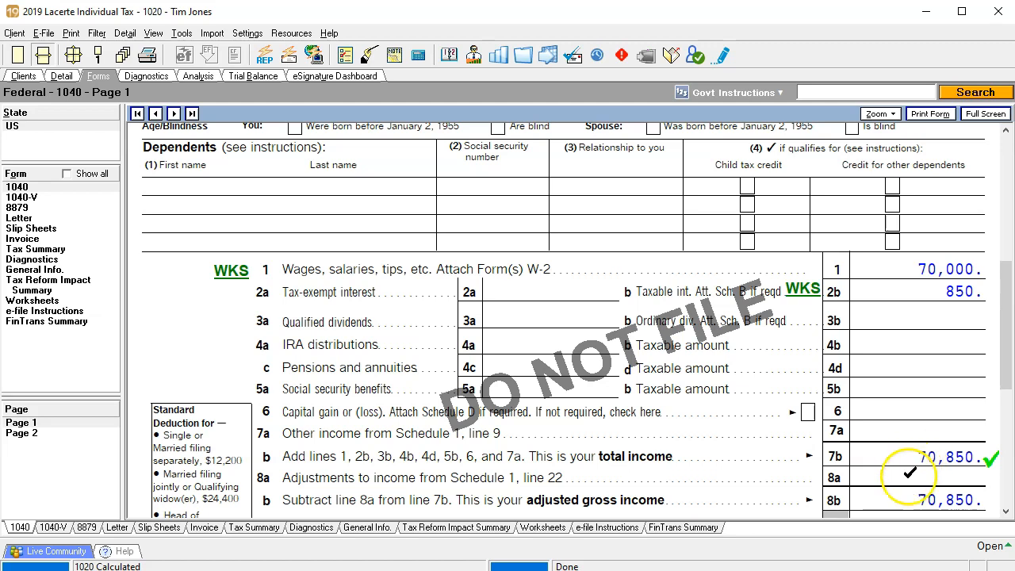
click(908, 492)
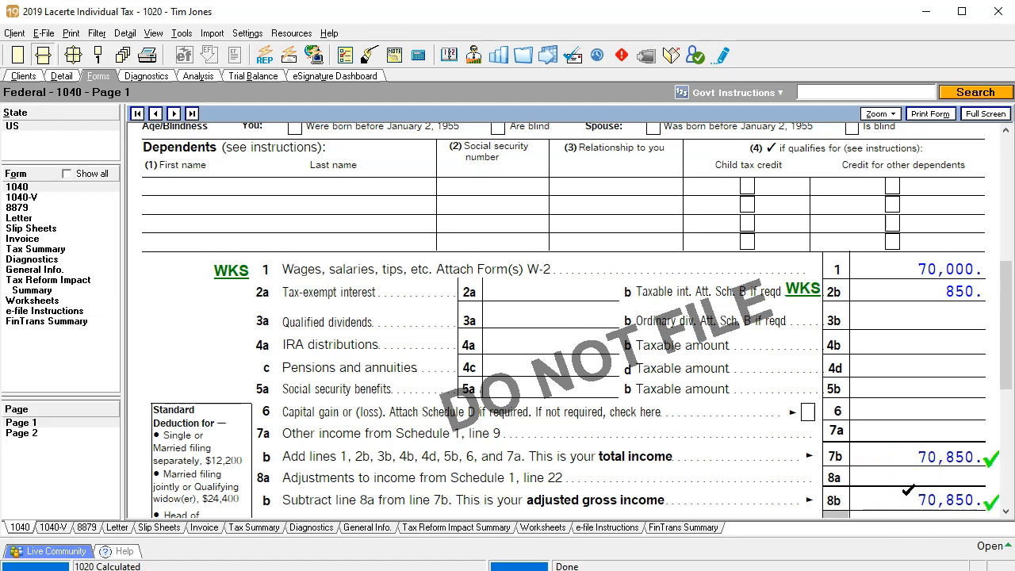
Compare Excel's adjusted gross income in D4 and standard deduction in C7 with Form 1040 in Lacerte, ticking off lines 9, 11a and 11b
click(516, 570)
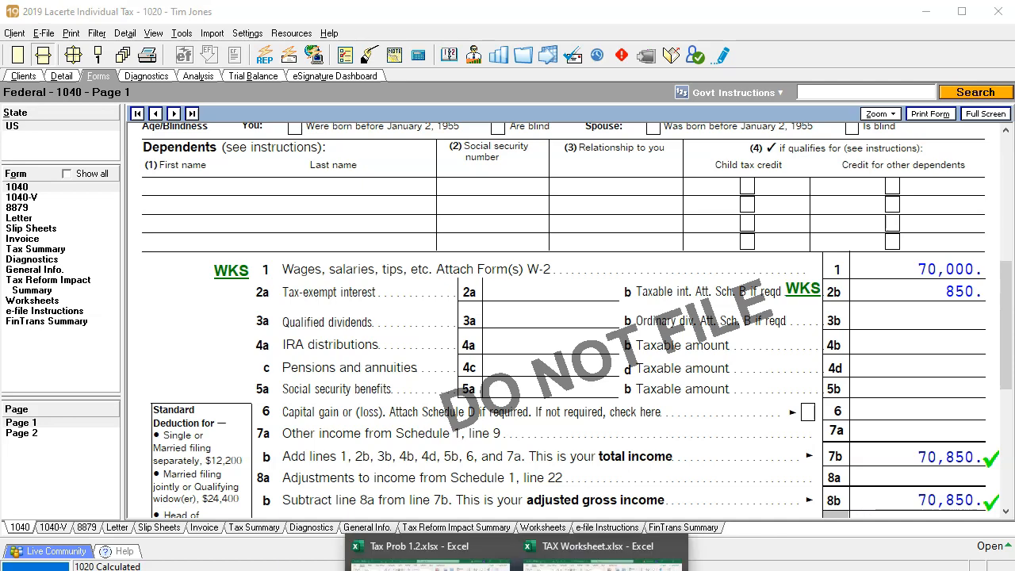
click(591, 555)
click(657, 286)
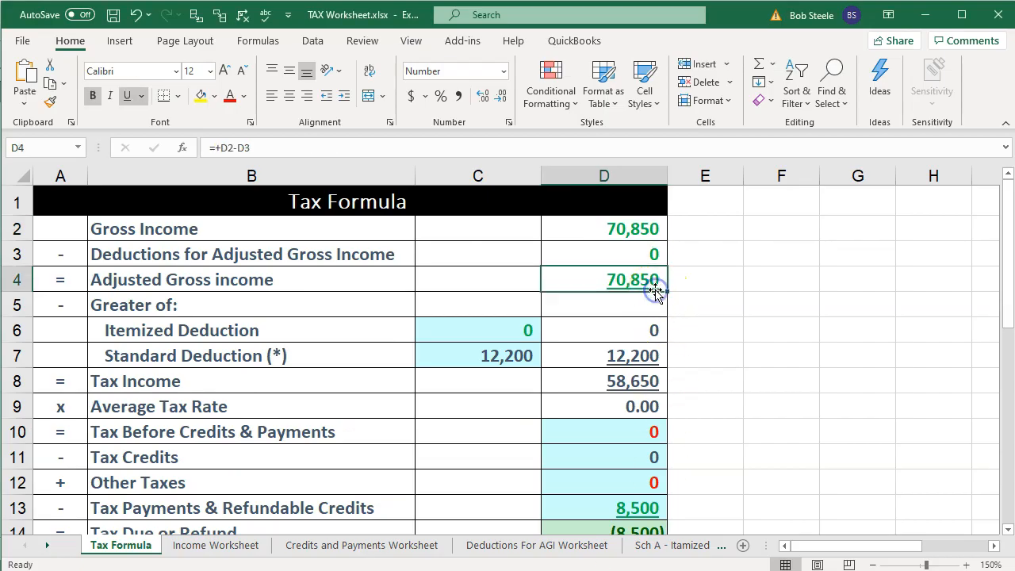
click(536, 355)
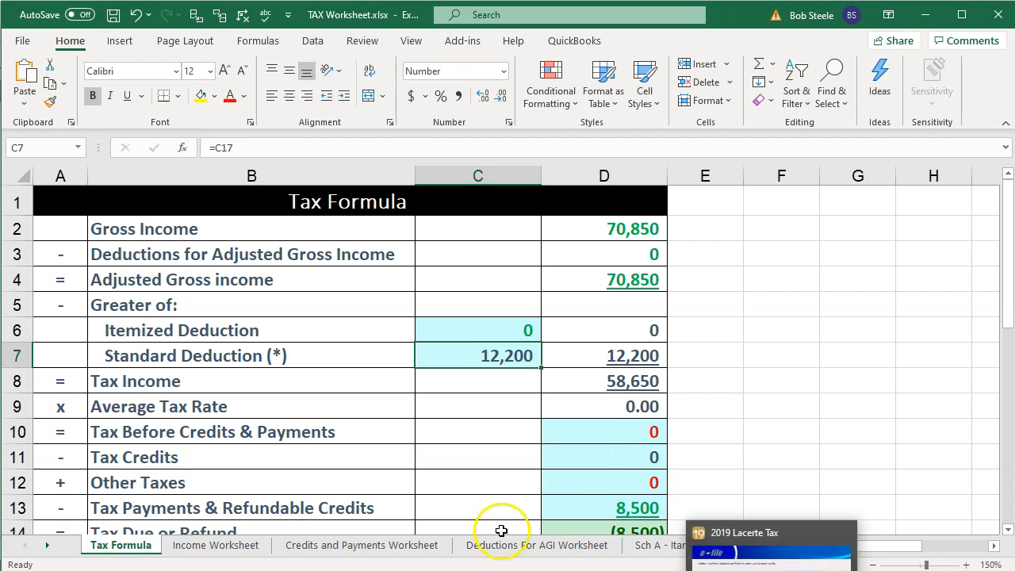
click(761, 555)
click(744, 337)
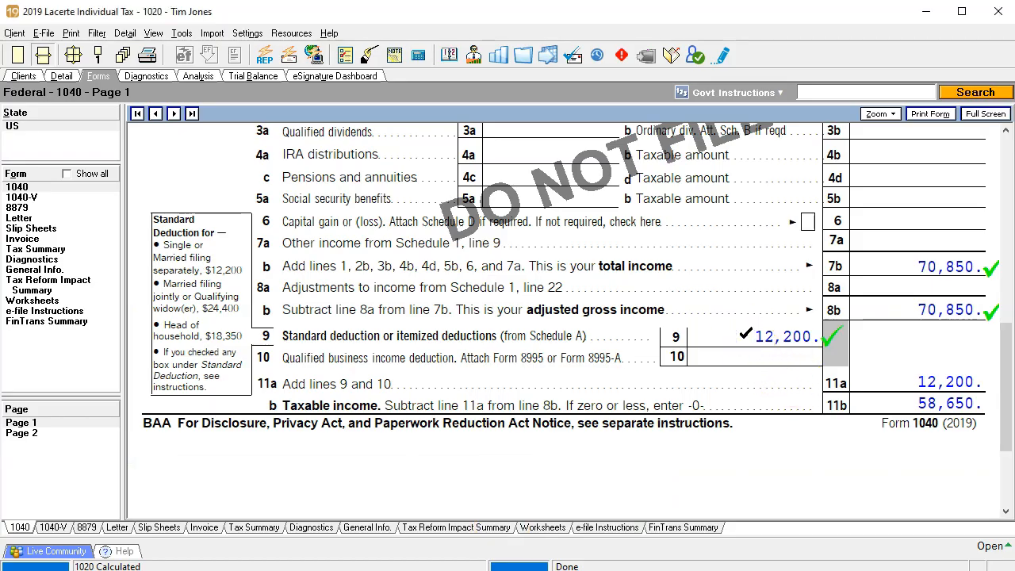
click(901, 383)
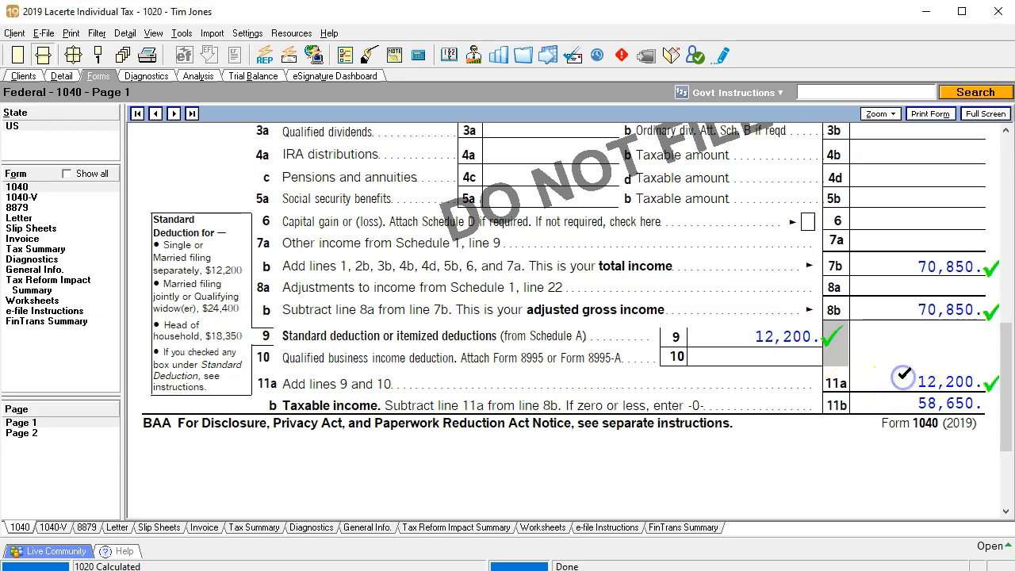
click(900, 401)
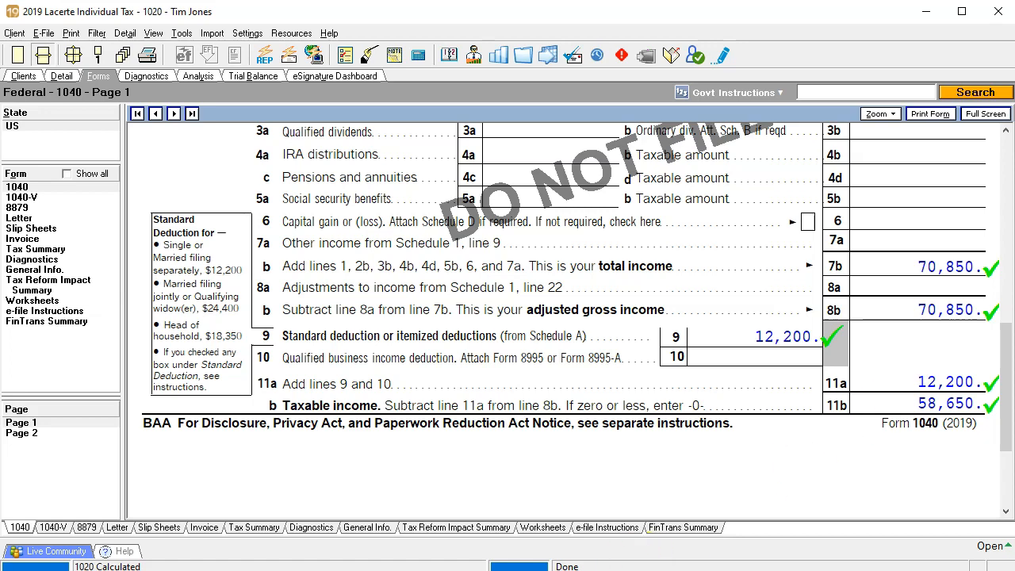
Check Excel's taxable income in D8 and tax before credits in D10, and tick off tax lines 12a and 12b on Form 1040 page 2 in Lacerte
mouse_move(517, 570)
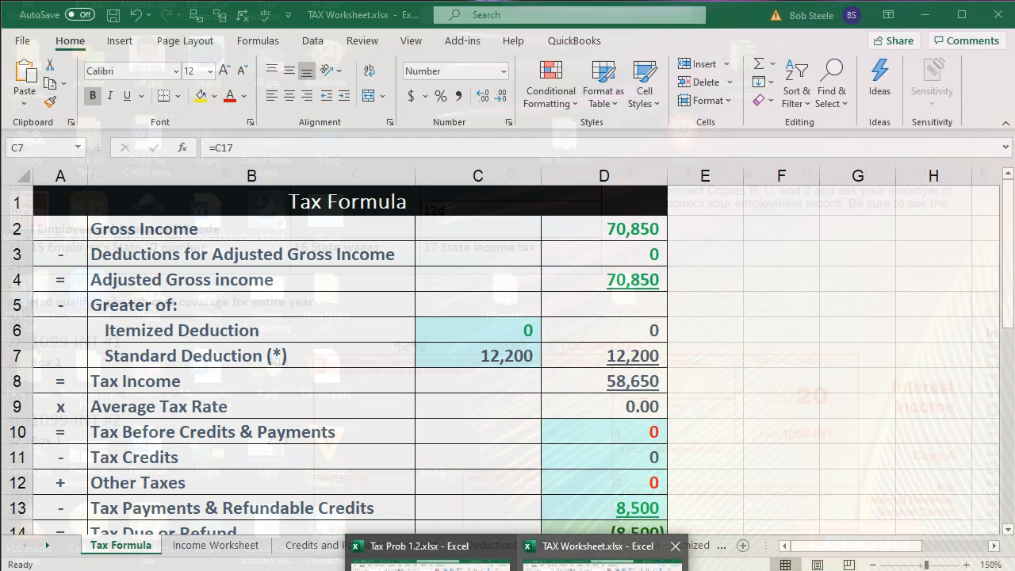
click(598, 555)
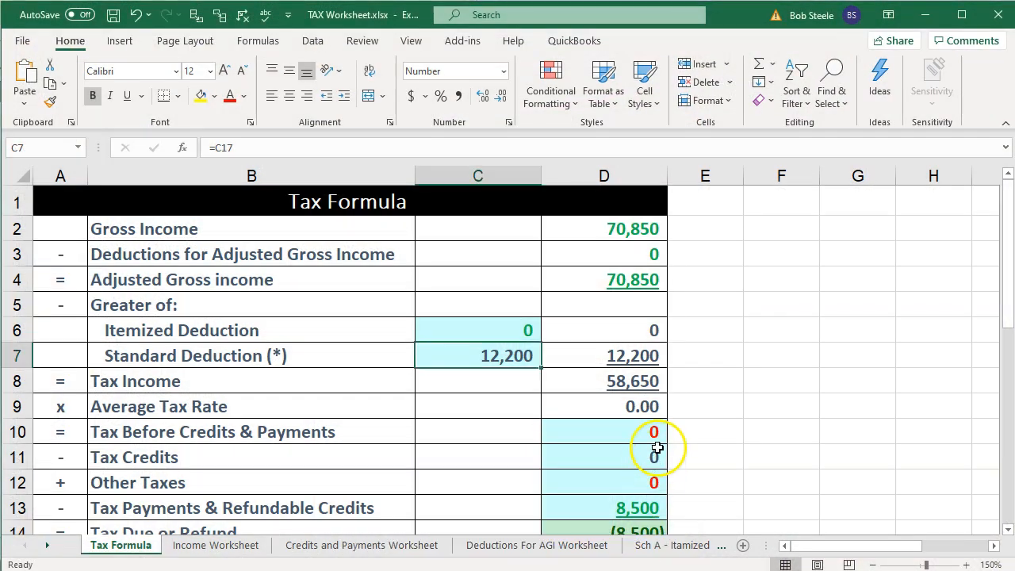
click(640, 381)
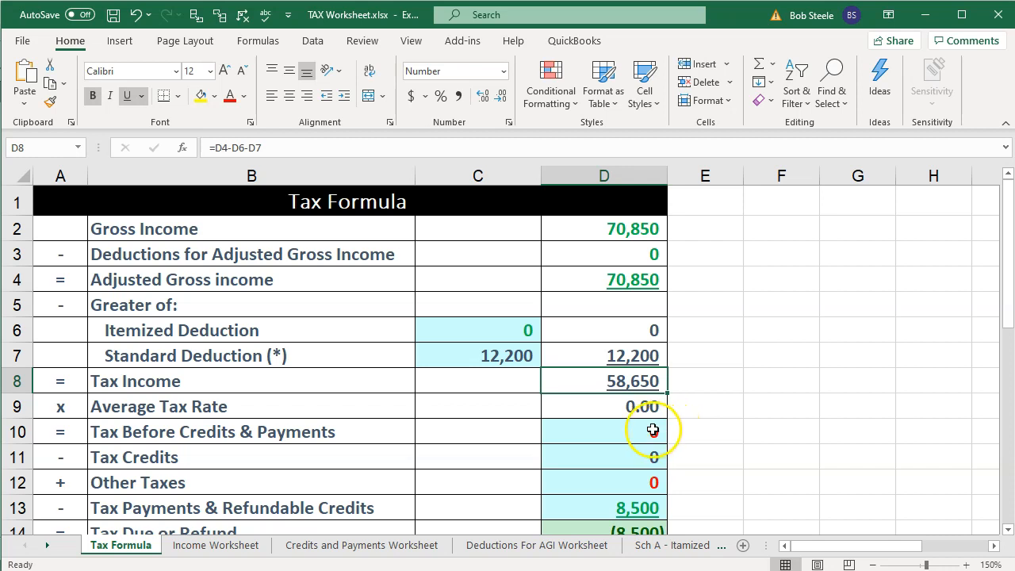
click(652, 430)
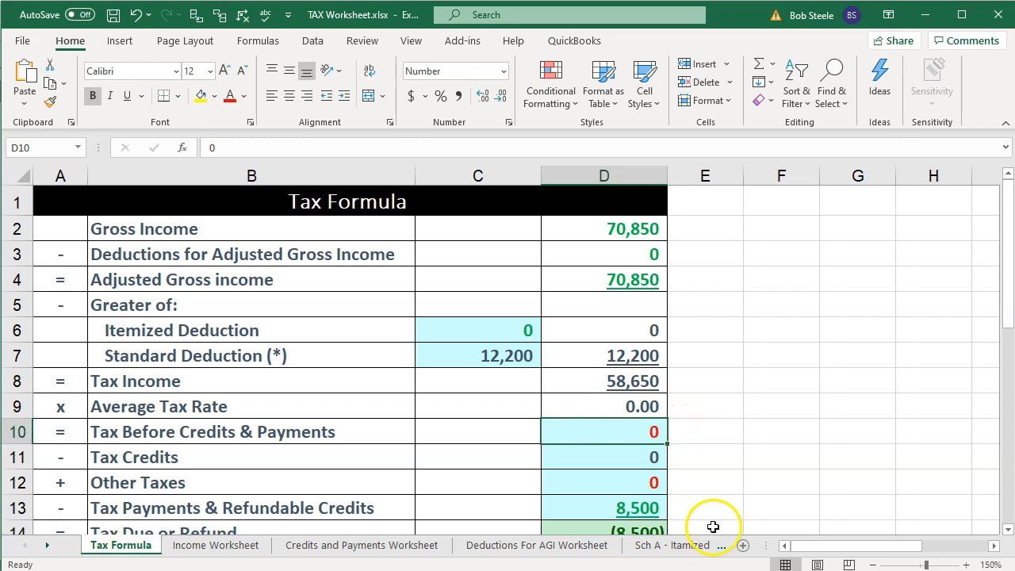
click(771, 555)
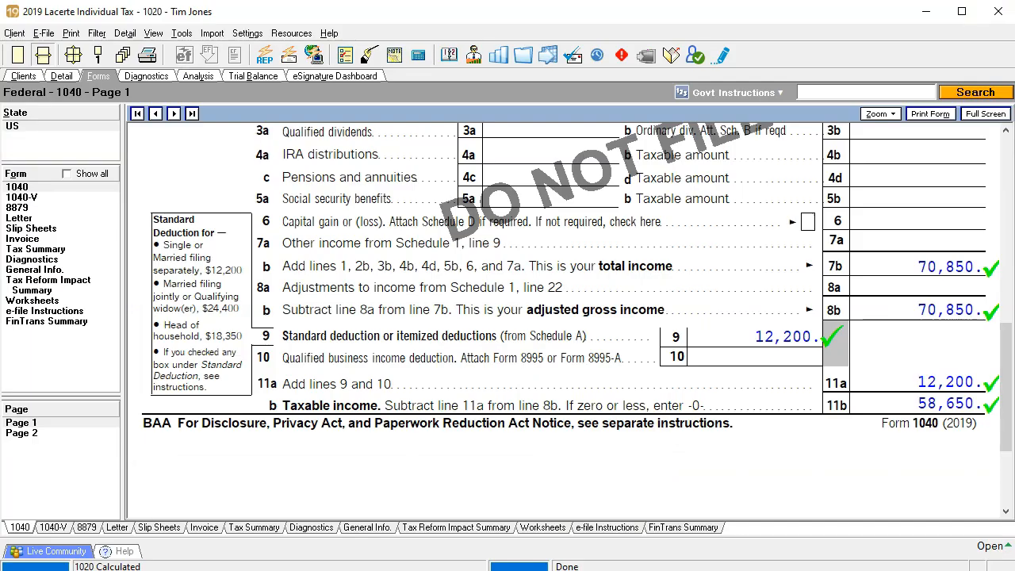
click(26, 432)
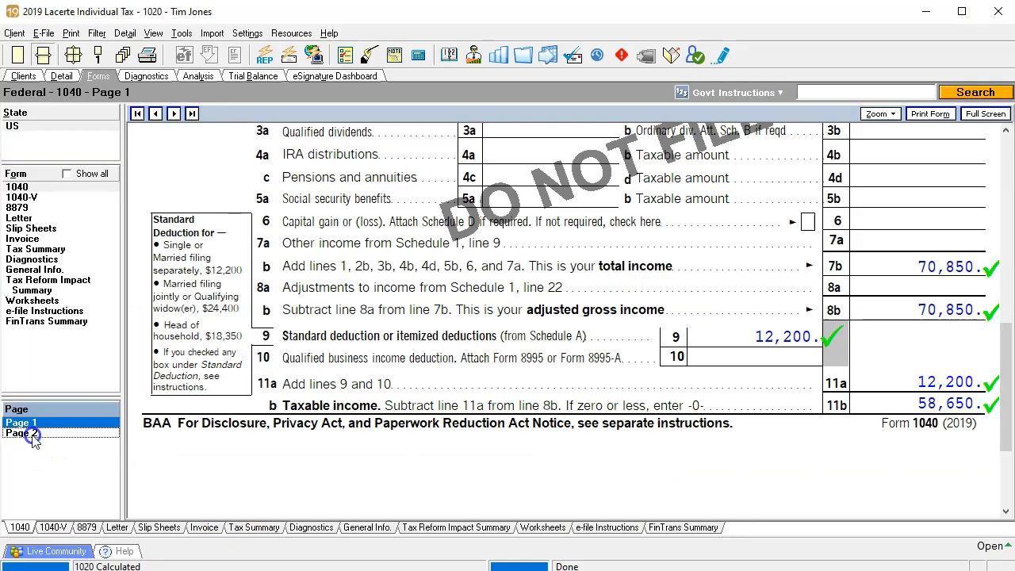
click(737, 192)
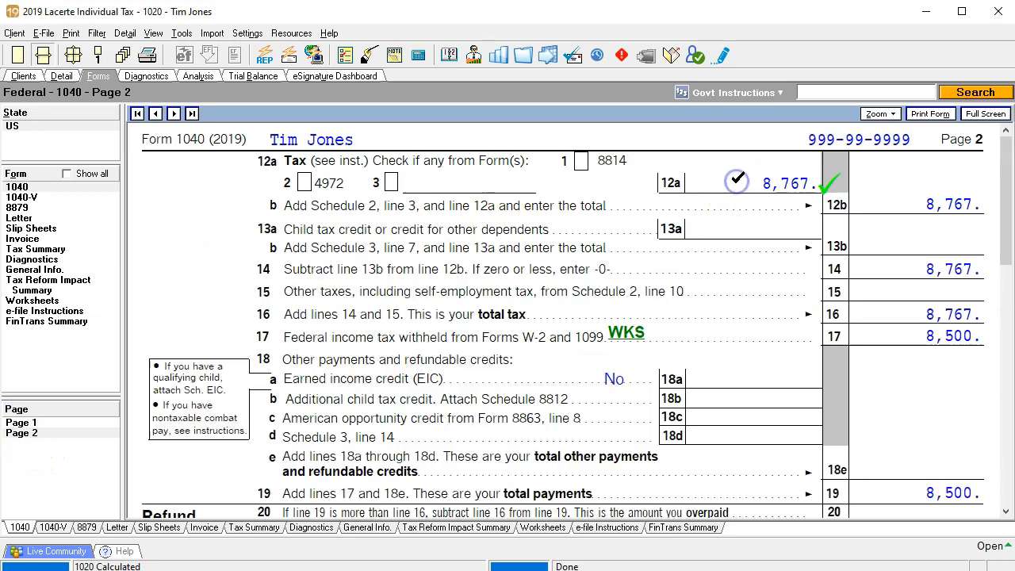
click(897, 200)
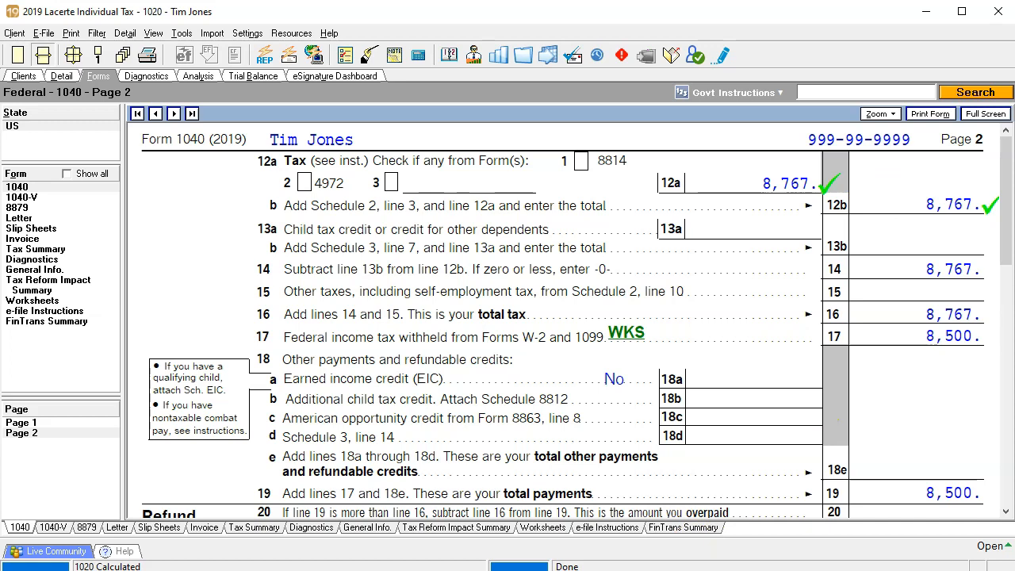
Switch back to the TAX Worksheet in Excel and enter 8767 as Tax Before Credits & Payments in D10
mouse_move(520, 568)
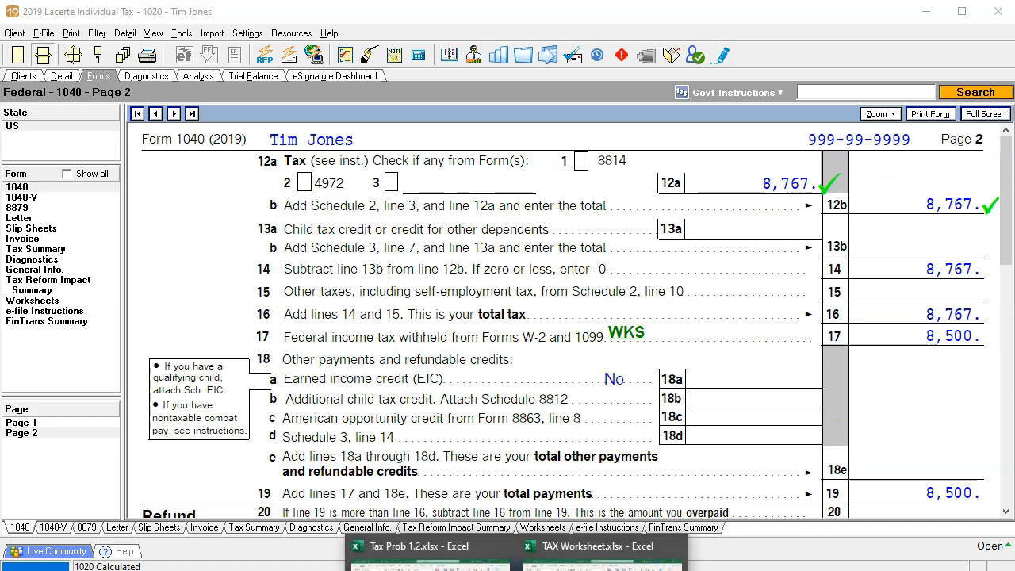
click(598, 556)
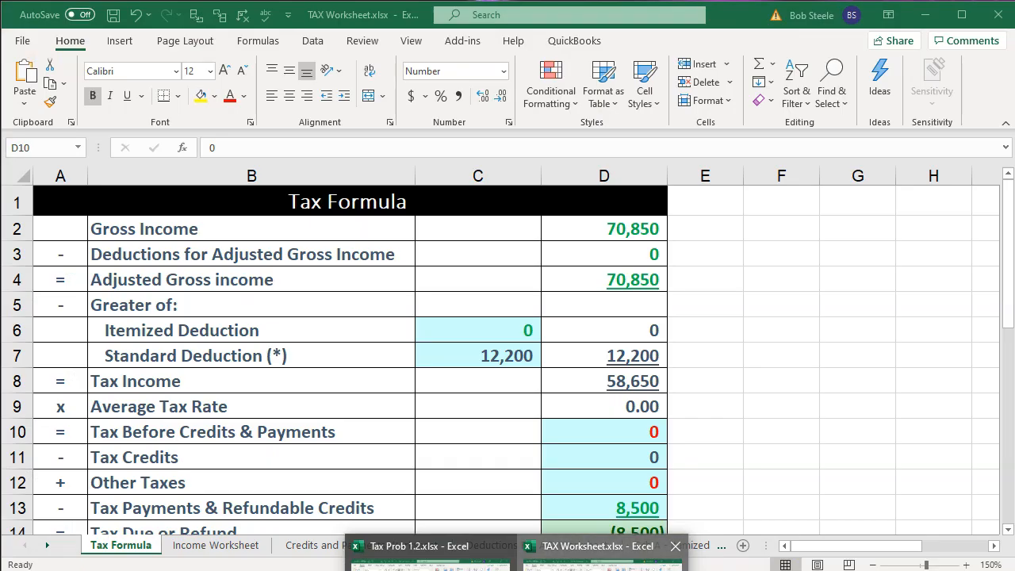
text(8767)
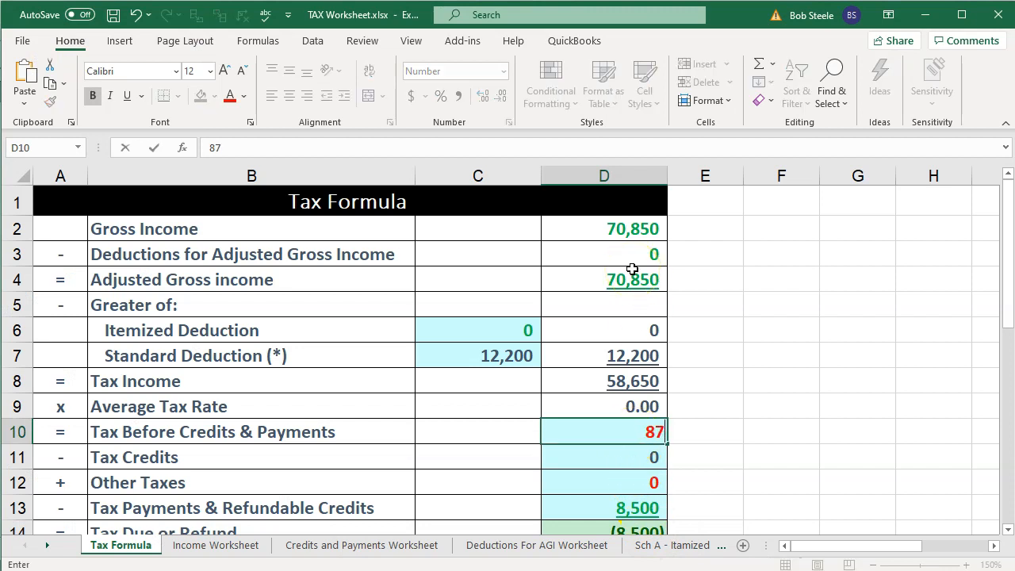
key(Return)
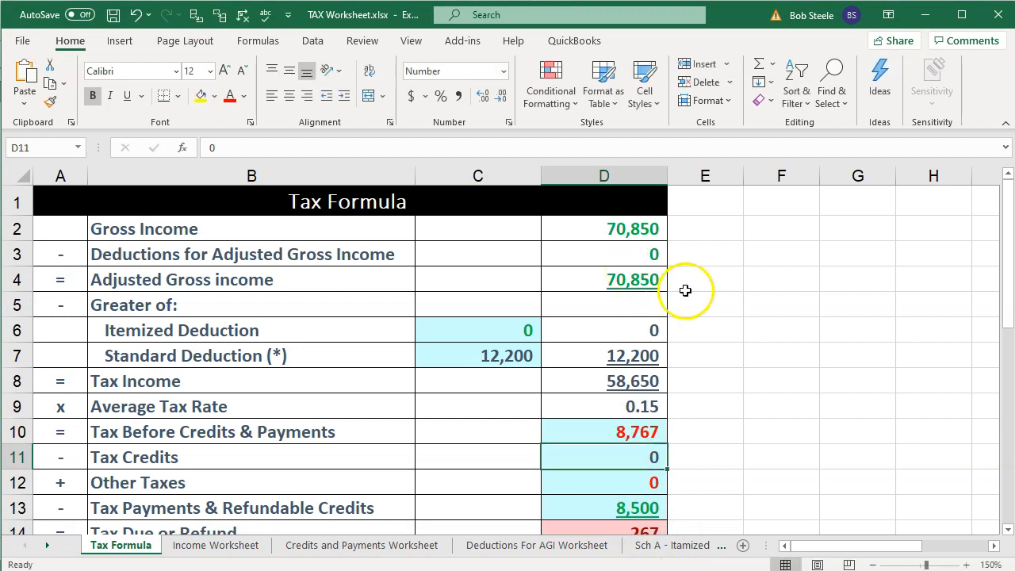
Review the Tax Formula sheet's average tax rate formula in D9 and the tax, credits, other taxes, payments and Tax Due or Refund lines
click(655, 396)
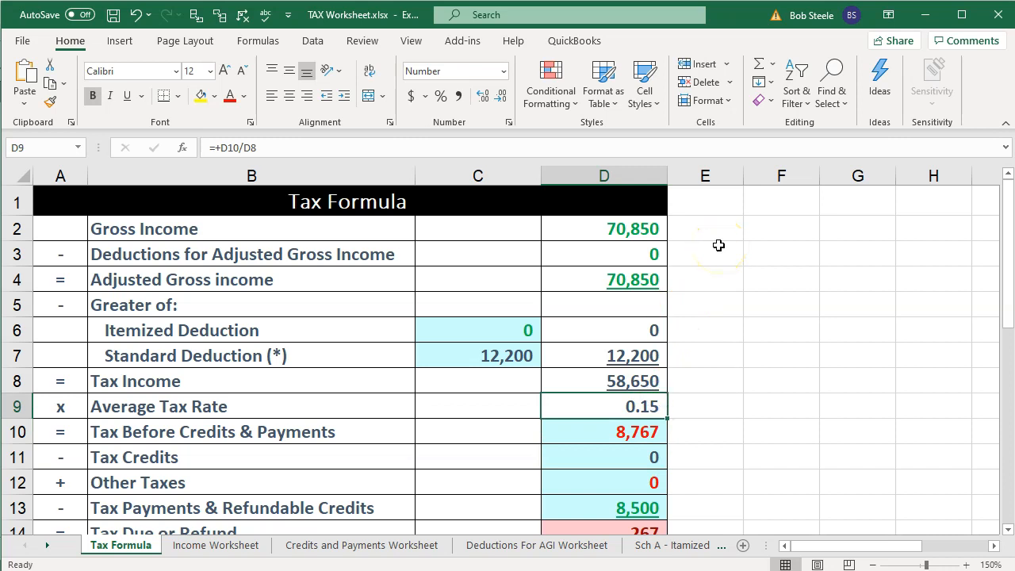
key(Down)
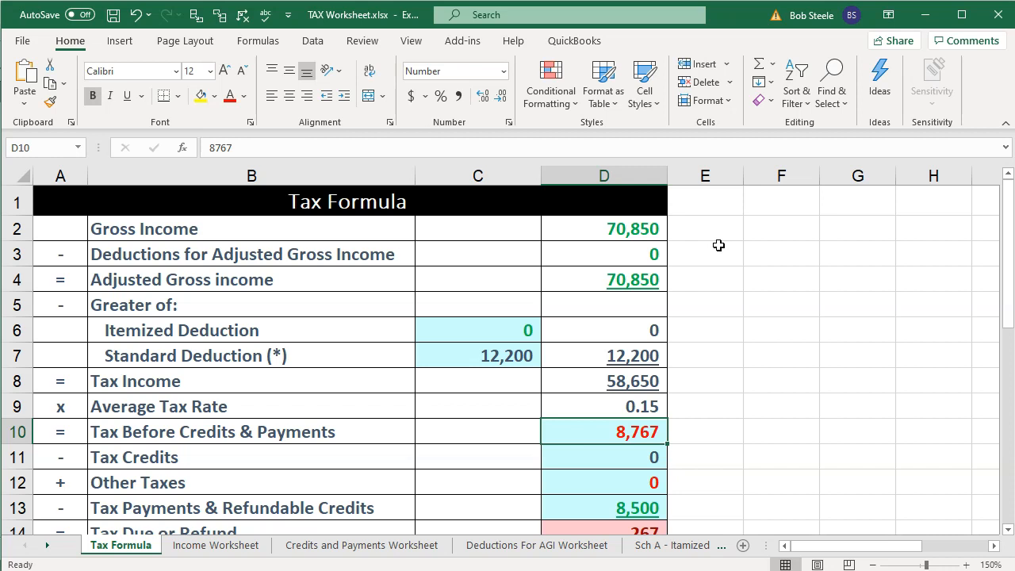
key(Down)
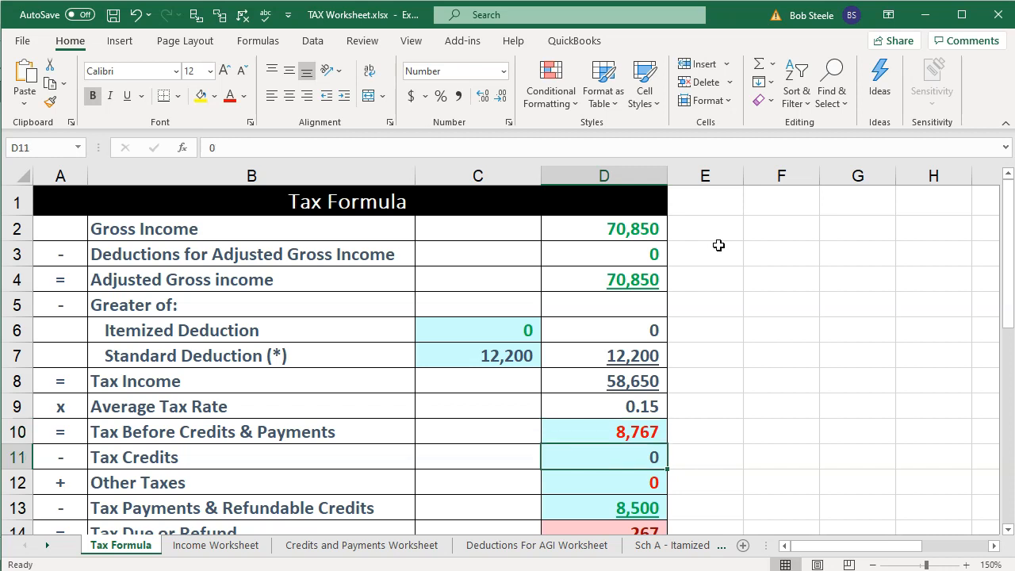
key(Down)
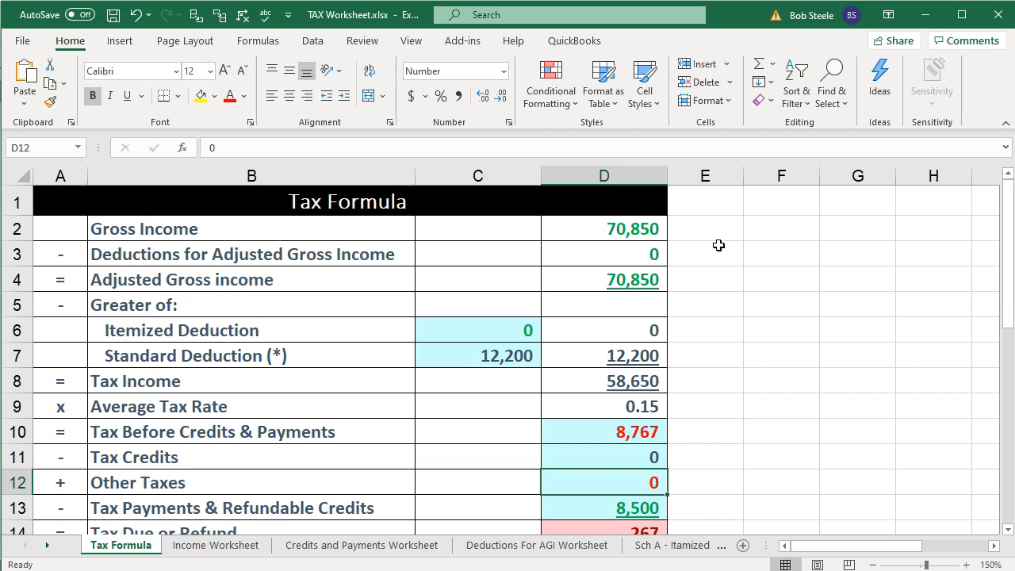
key(Down)
click(718, 245)
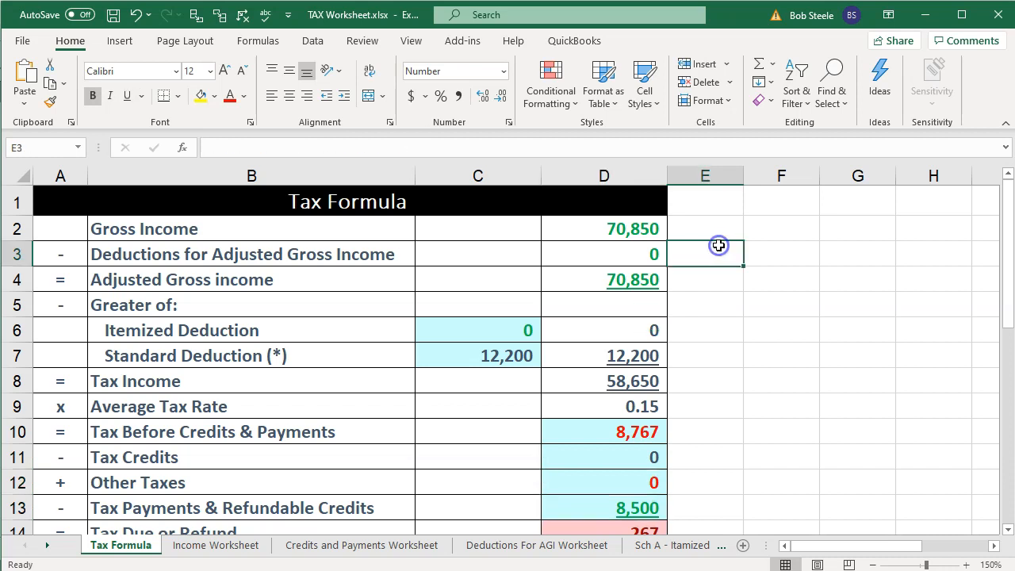
scroll(716, 245, down, 1)
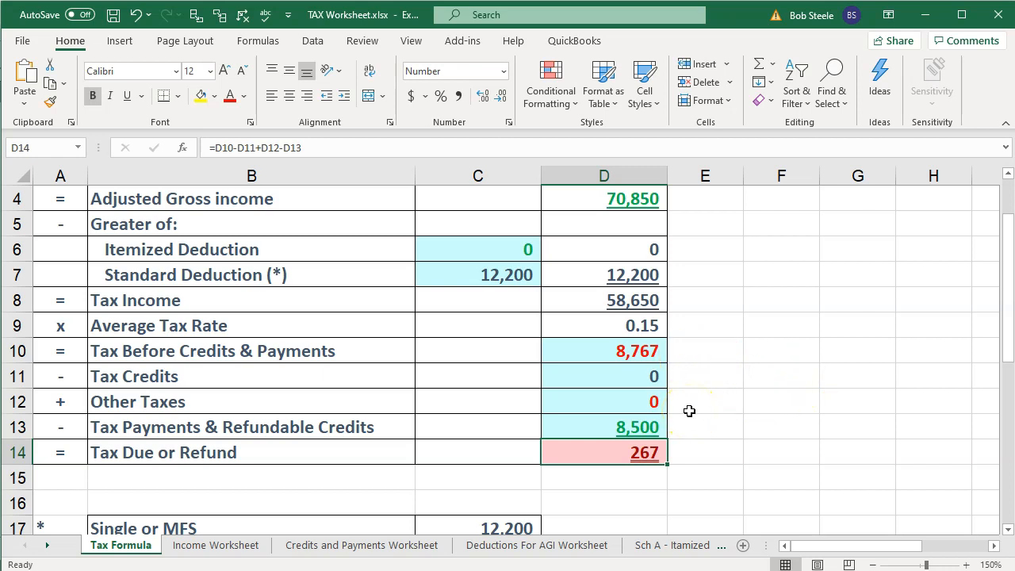
Switch to Lacerte and tick off line 14, federal income tax withheld on line 17, and the amount owed on line 23 of Form 1040
key(alt+Tab)
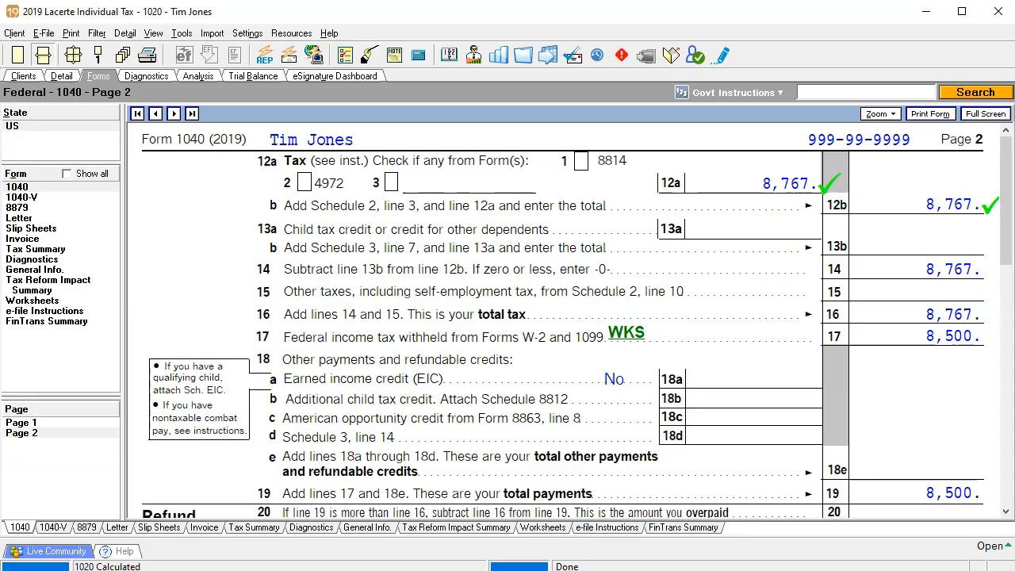
click(924, 268)
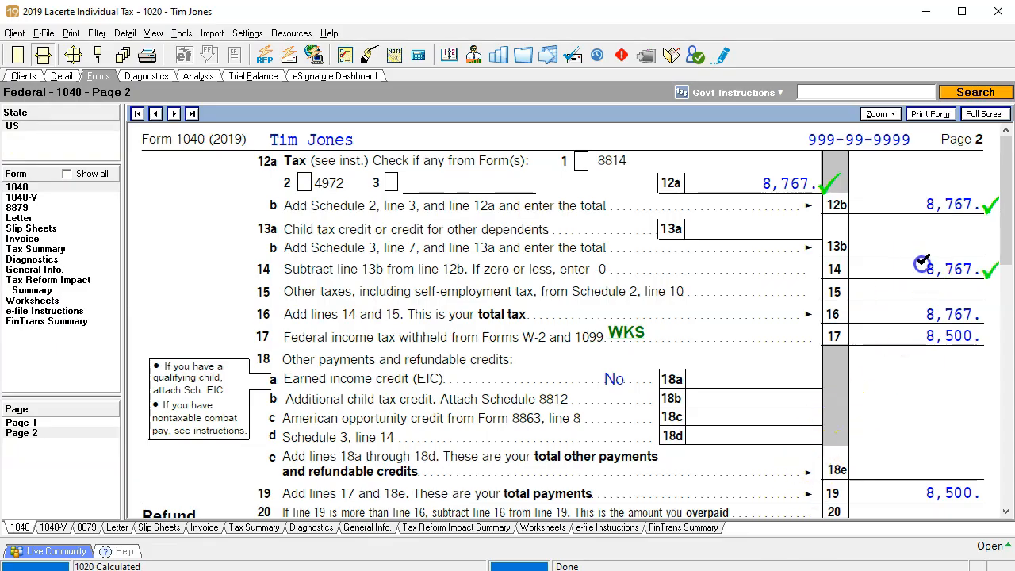
click(916, 329)
scroll(917, 328, down, 5)
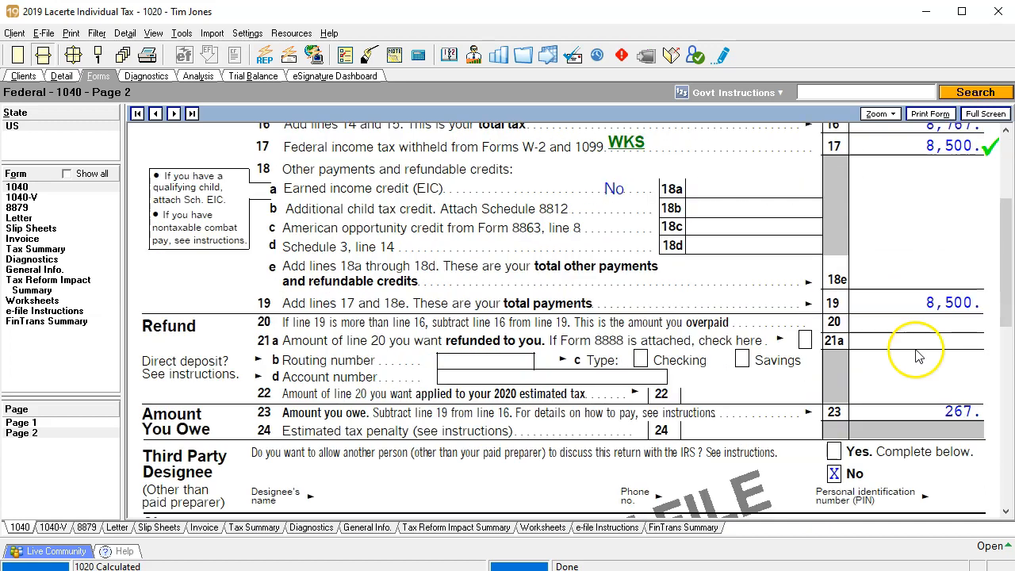
click(916, 407)
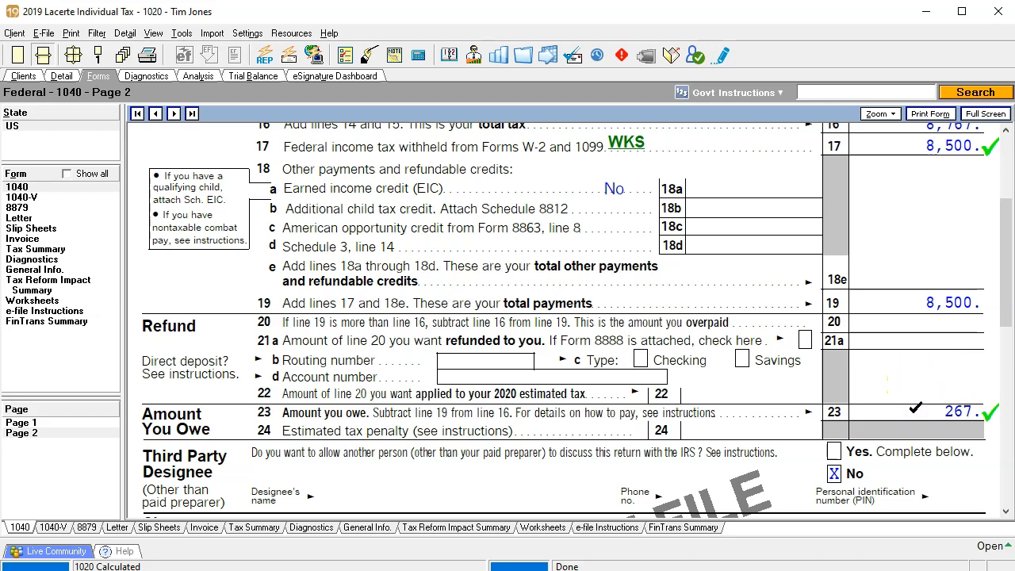
Review the Federal Income Tax Summary from income through payments, amount owed and tax rates, and check the return's critical and informational diagnostics
click(37, 249)
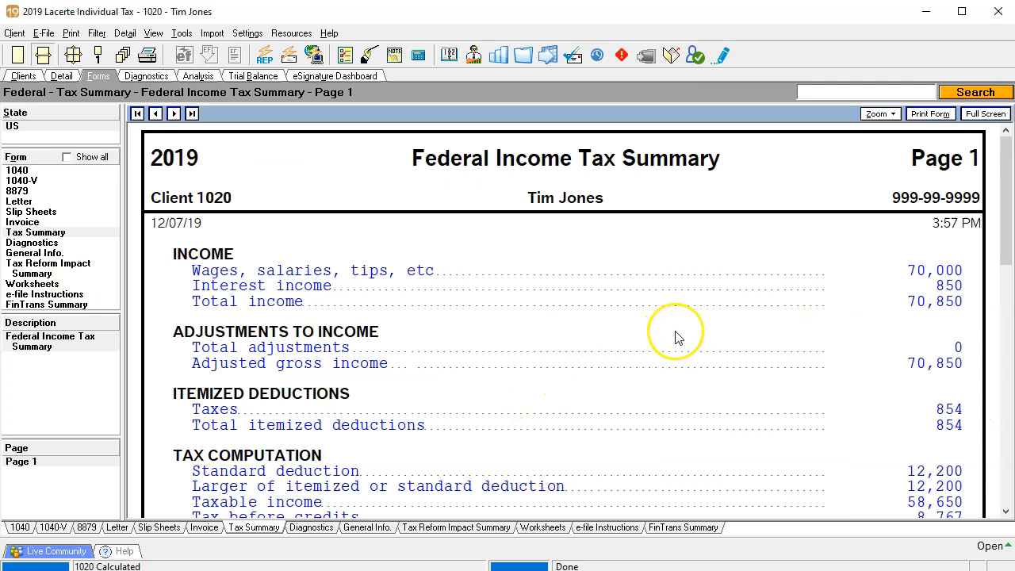
scroll(677, 337, down, 2)
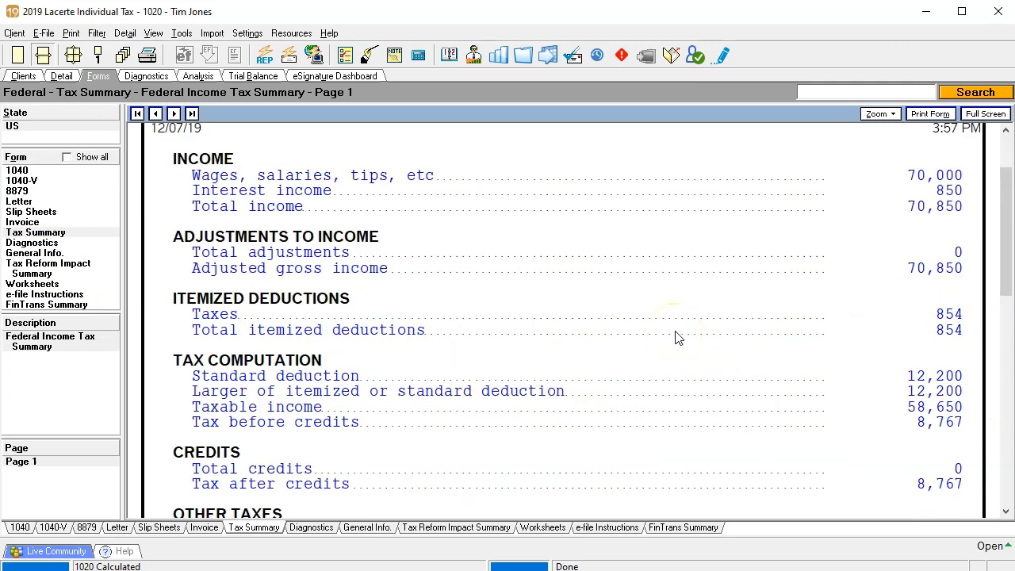
scroll(677, 337, down, 2)
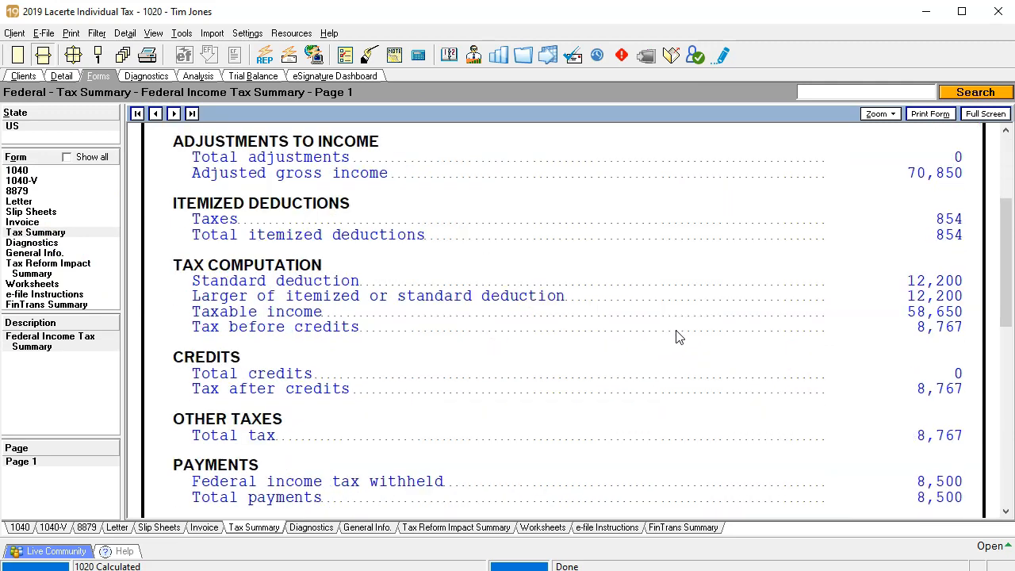
scroll(677, 337, down, 2)
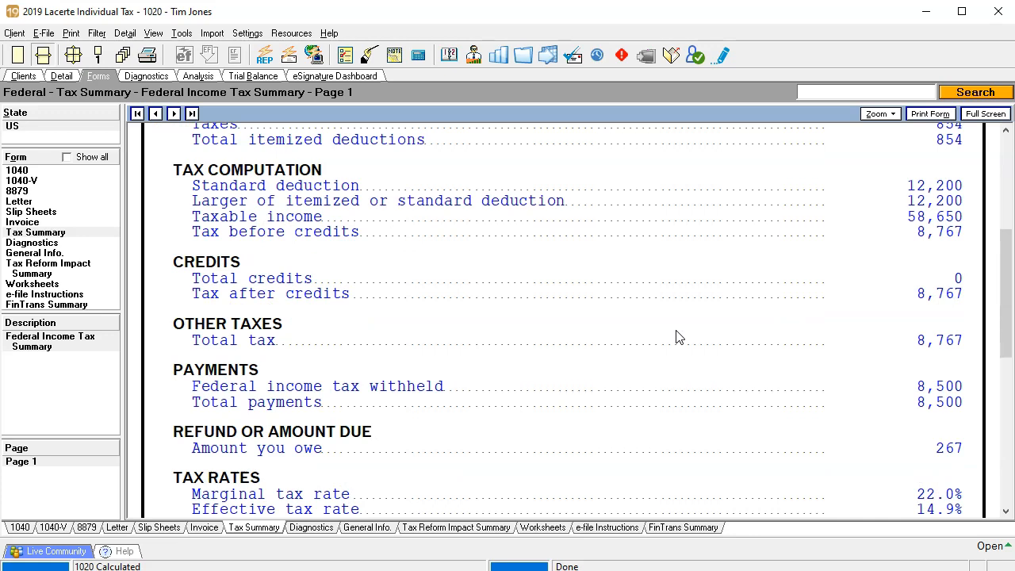
scroll(677, 338, down, 2)
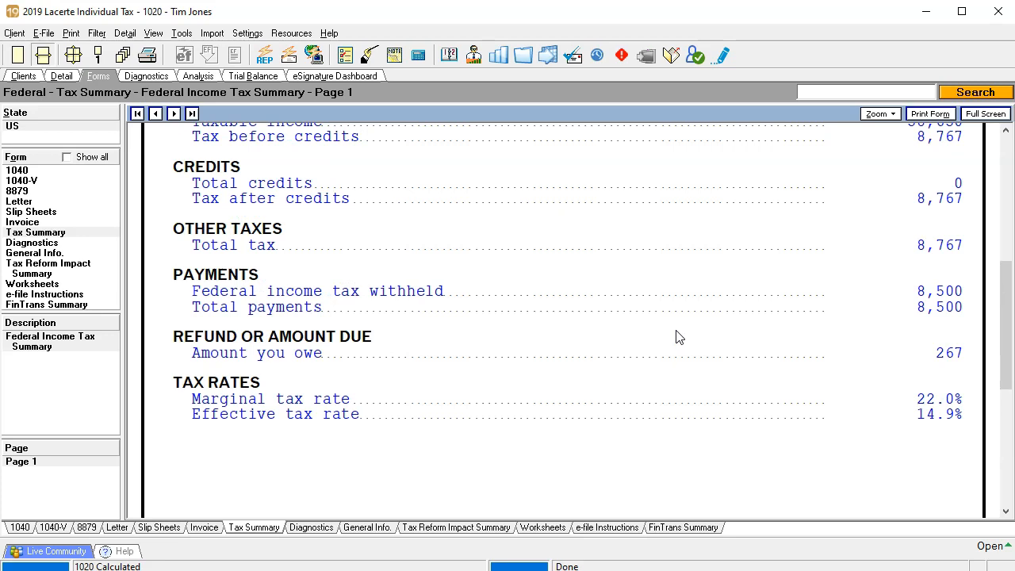
scroll(677, 338, up, 4)
click(894, 184)
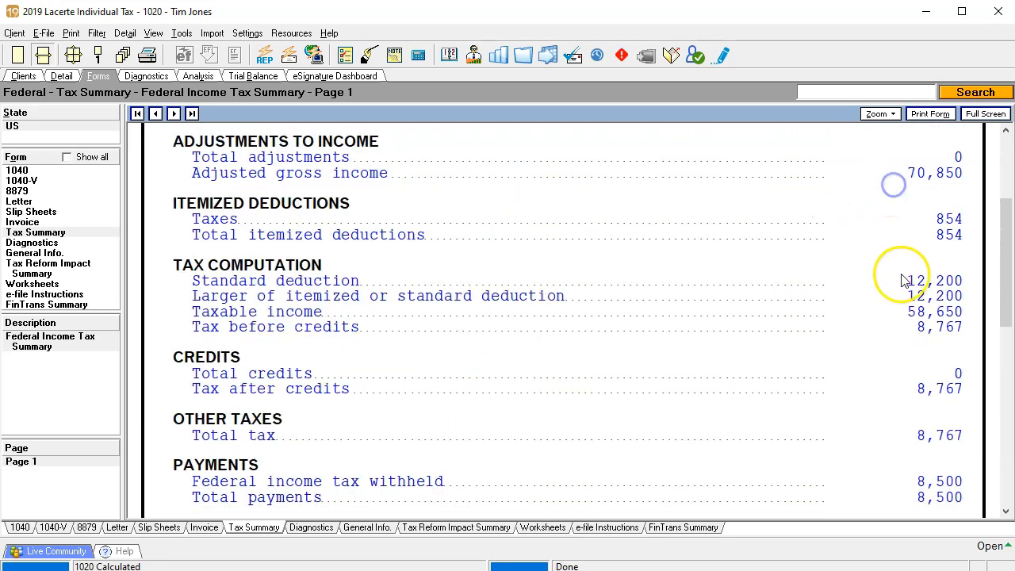
scroll(900, 285, down, 2)
scroll(898, 291, down, 2)
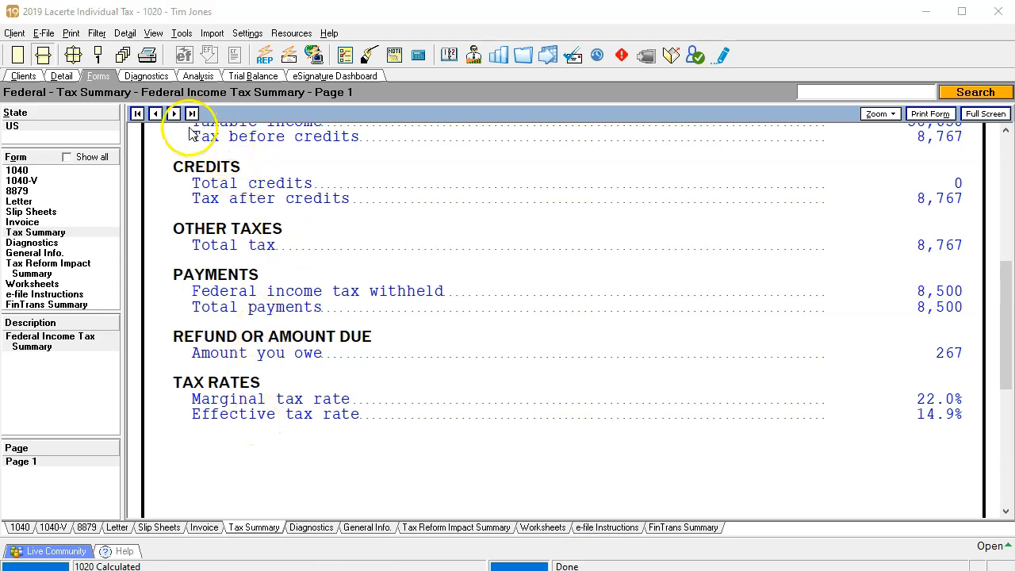
click(147, 76)
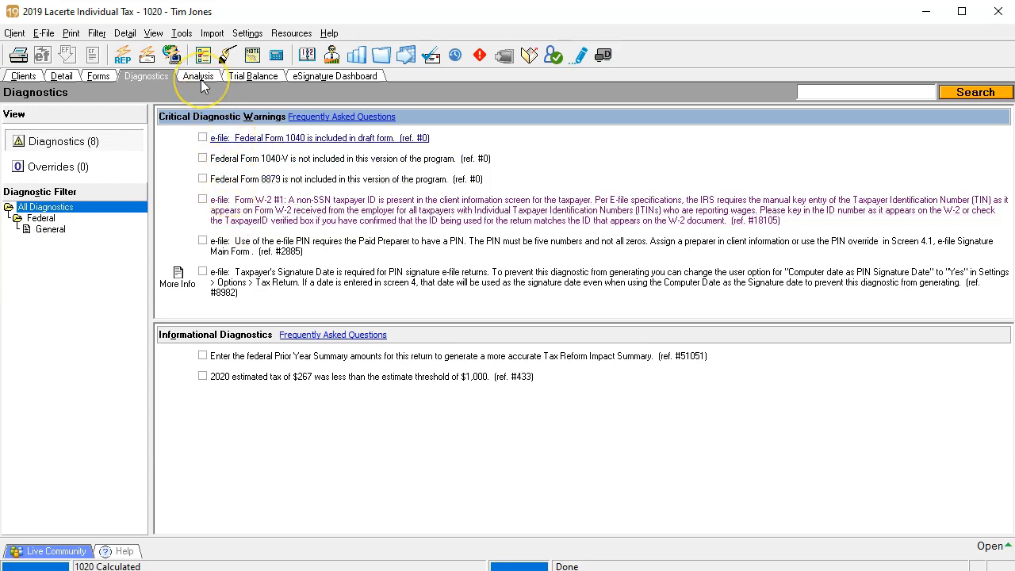
click(99, 76)
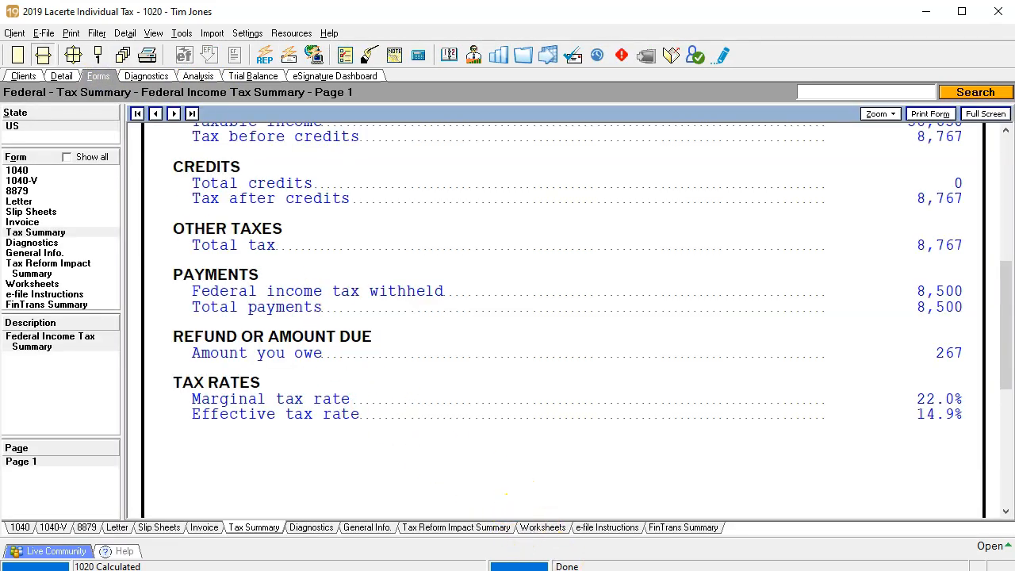
Switch to the Open Items to Ask Client document in Word and add the bullet "Do you want to invest in an IRA." below Occupation
click(476, 570)
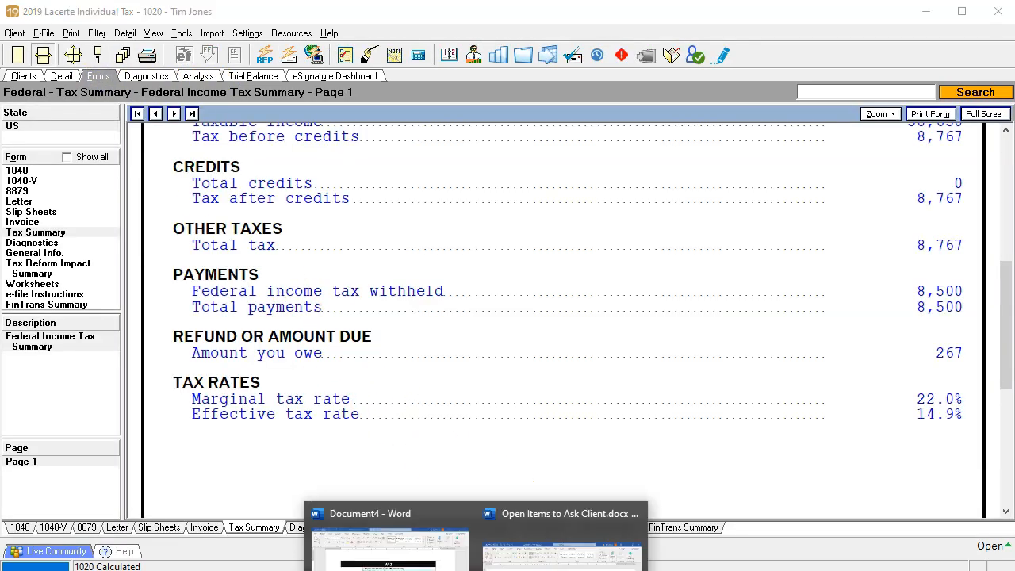
click(561, 547)
click(175, 414)
text(Do you want to invest in an IRA.)
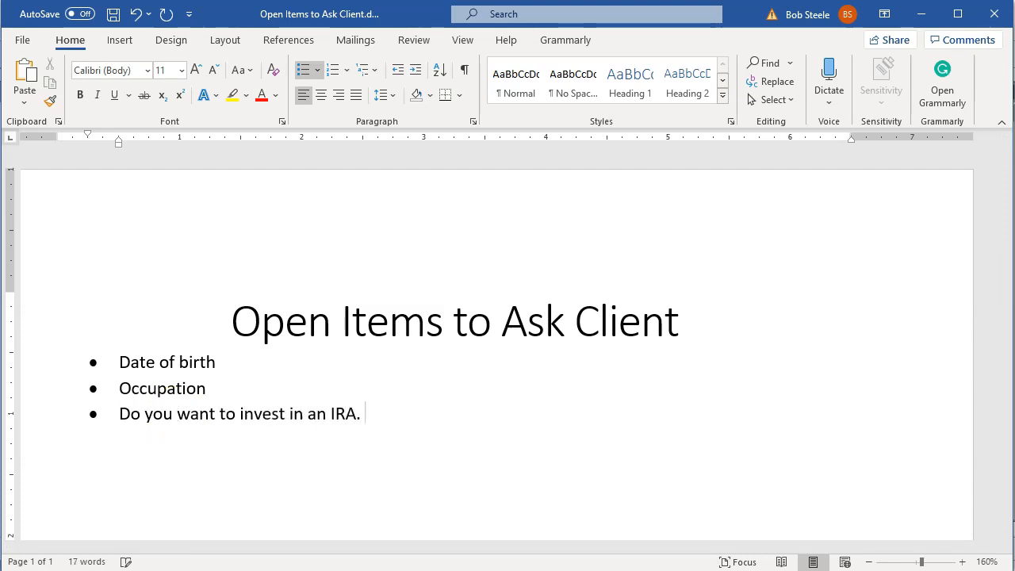